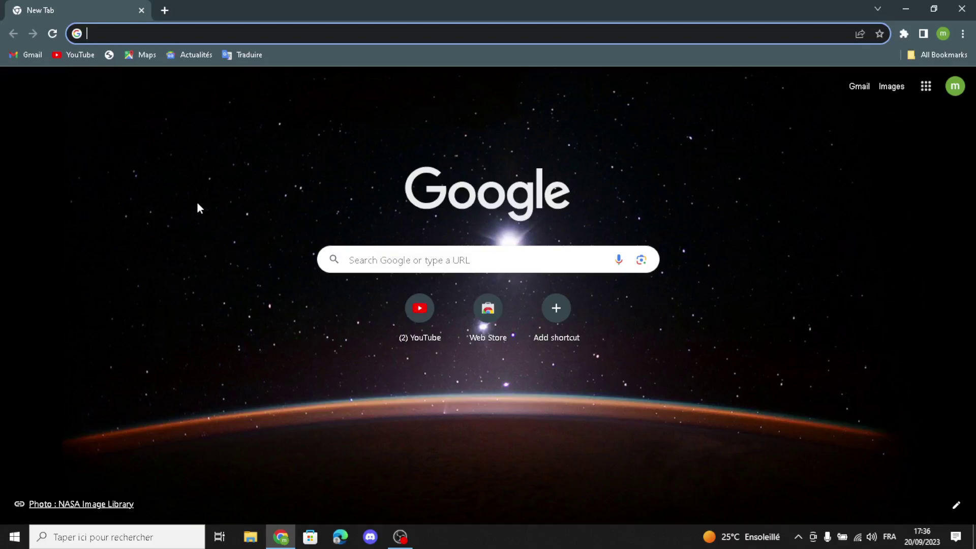
Search the web for Squarespace, open its website builder site and go to the template gallery
text(squarespace)
key(Return)
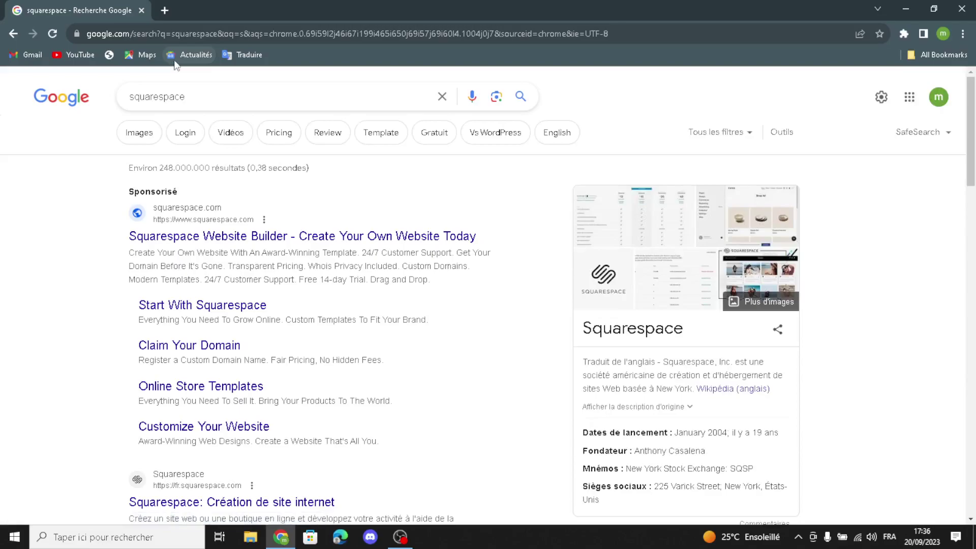
click(159, 239)
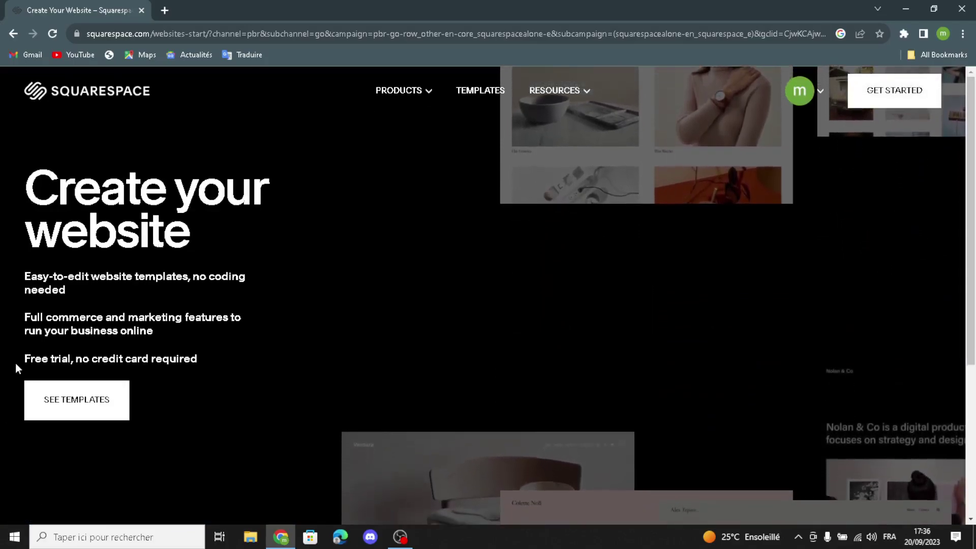
click(60, 414)
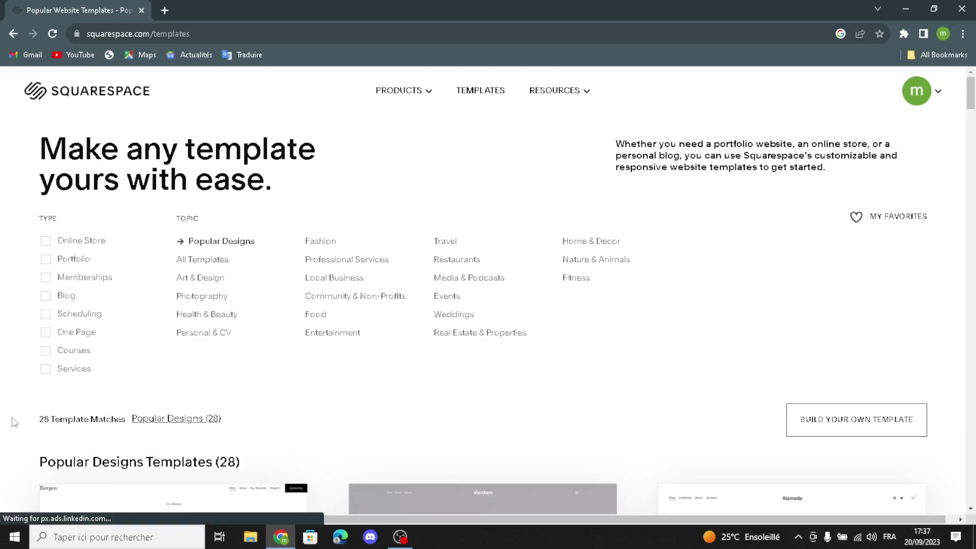
Filter the templates by the types Online Store, Memberships, Courses and Services
click(45, 241)
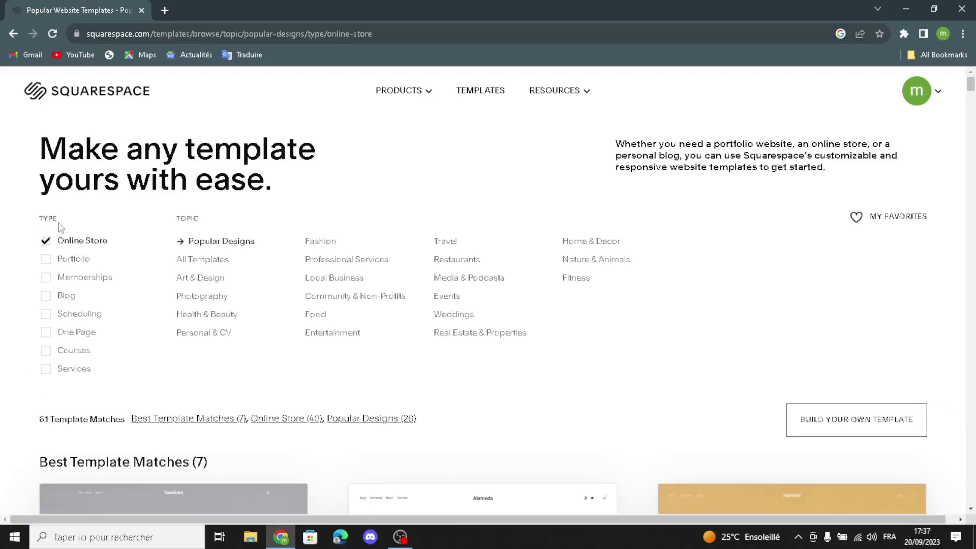
click(44, 282)
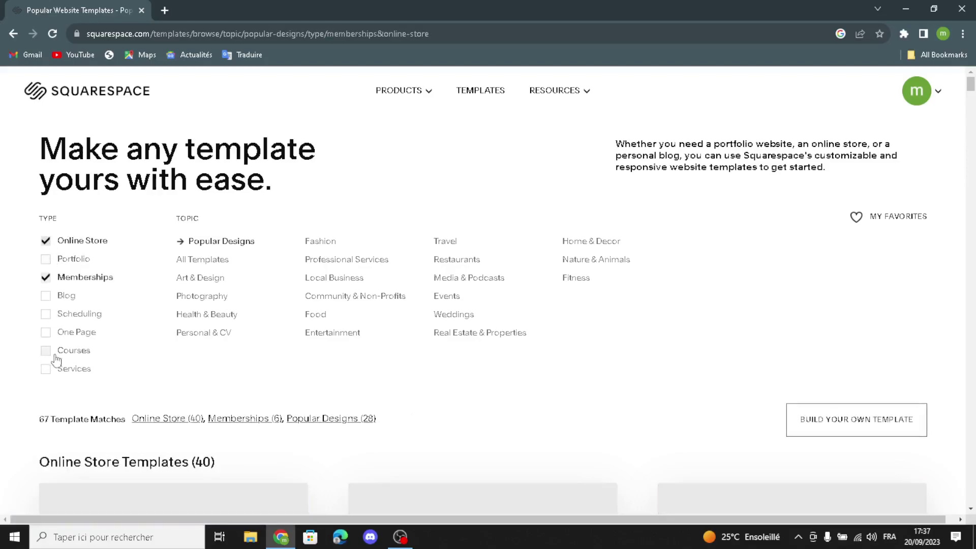
click(45, 351)
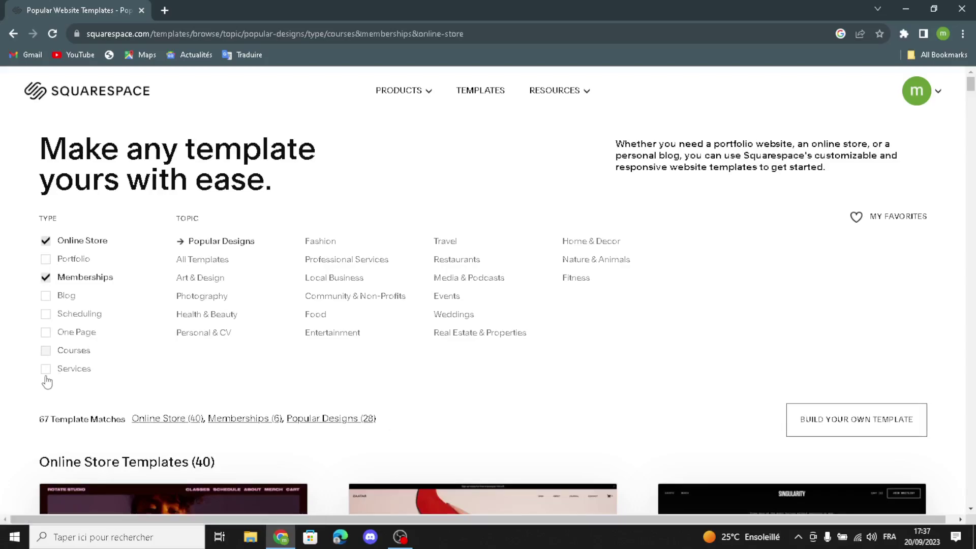
click(46, 370)
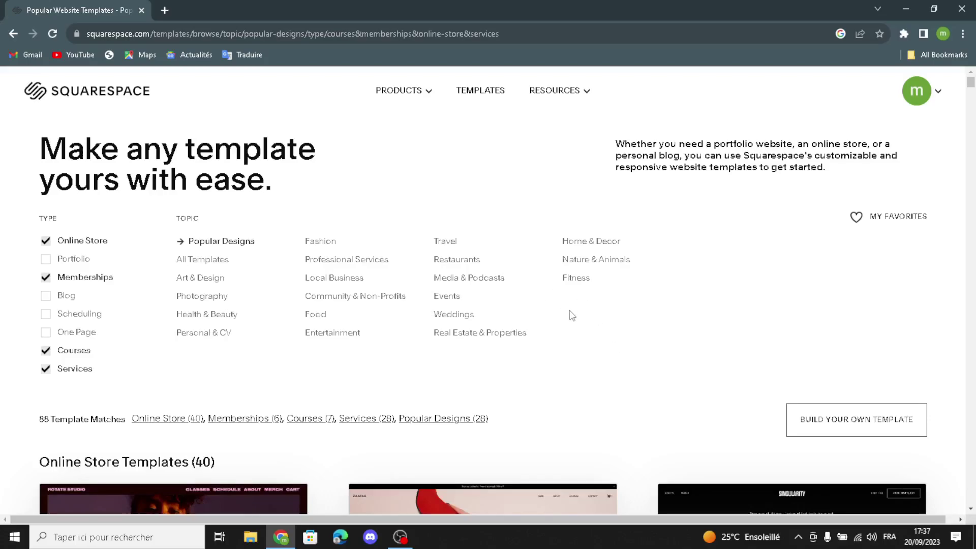
Start building a custom template and title the site "SwiftSupplies"
scroll(334, 406, down, 2)
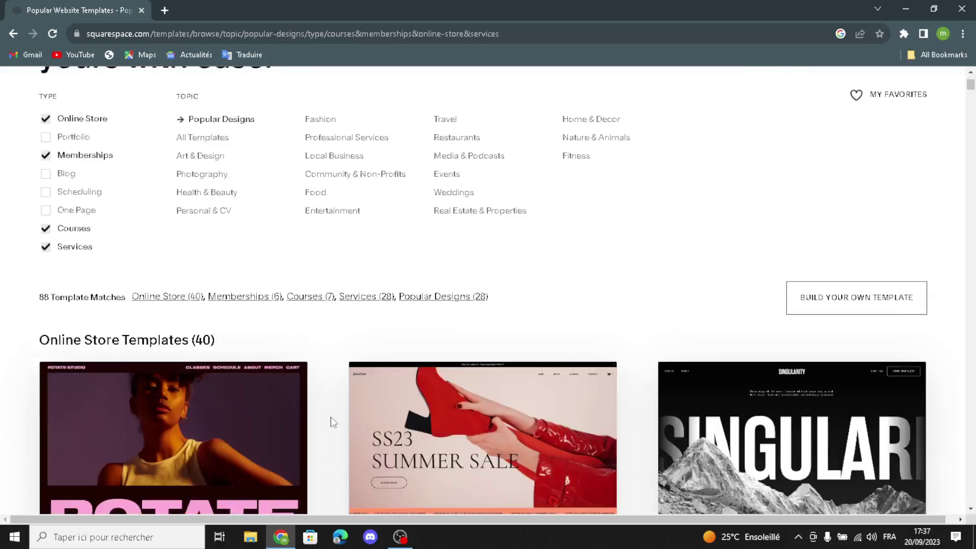
scroll(331, 399, down, 10)
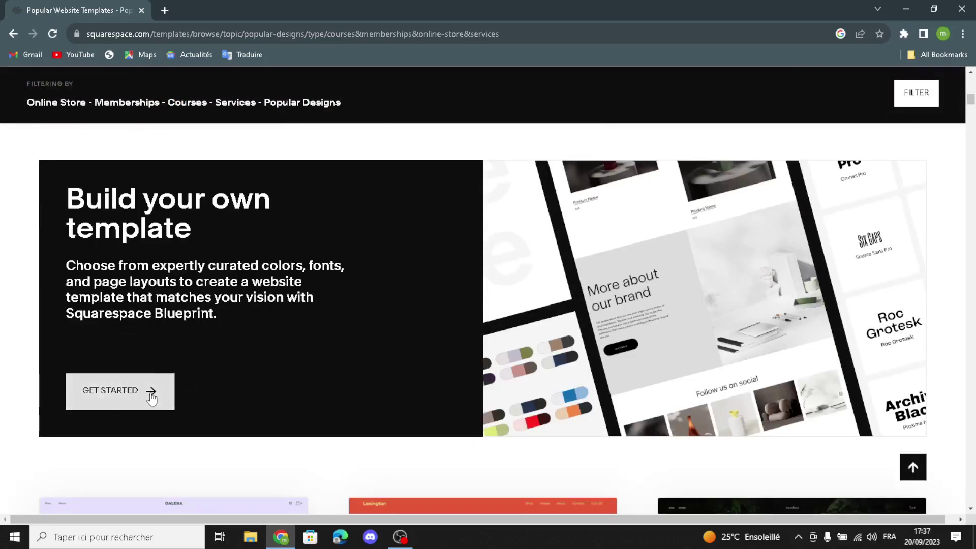
click(151, 396)
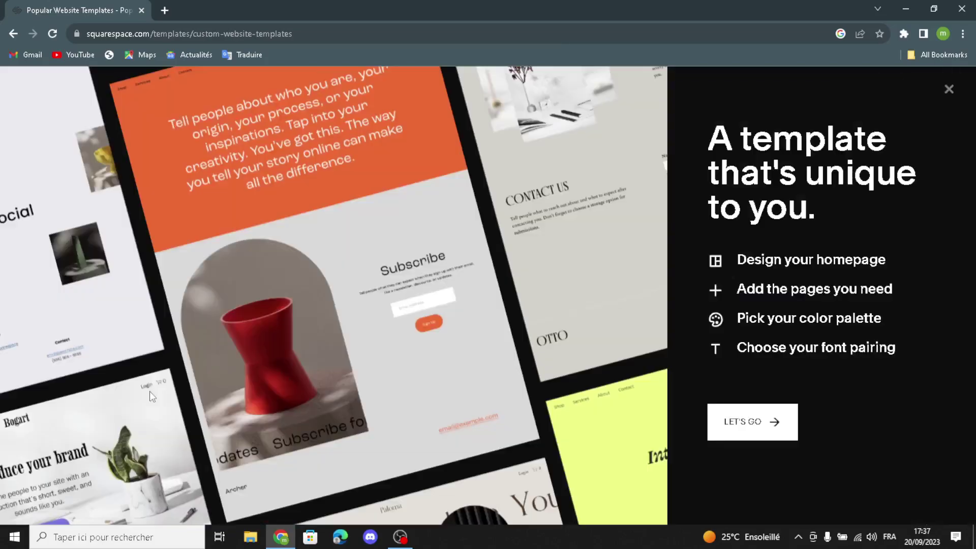
click(726, 422)
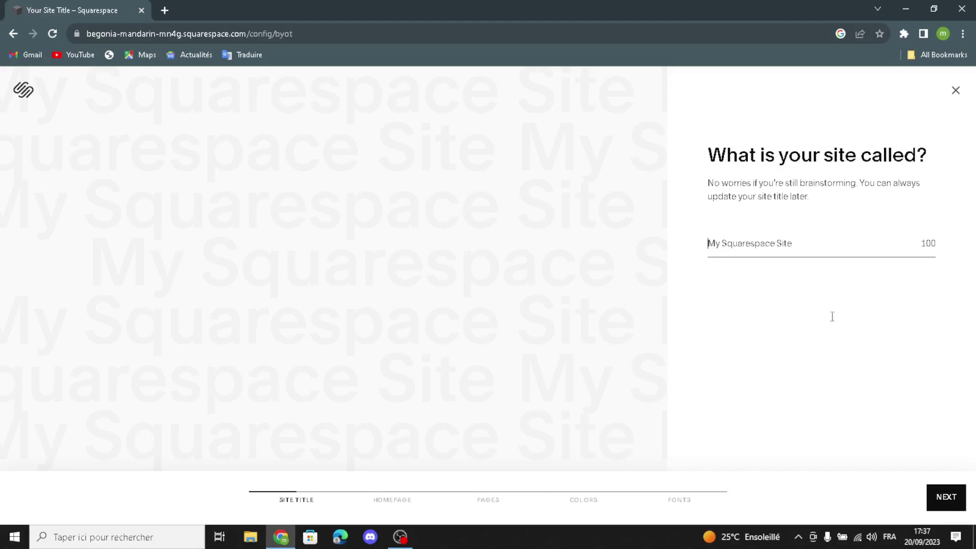
text(SwiftSupplies)
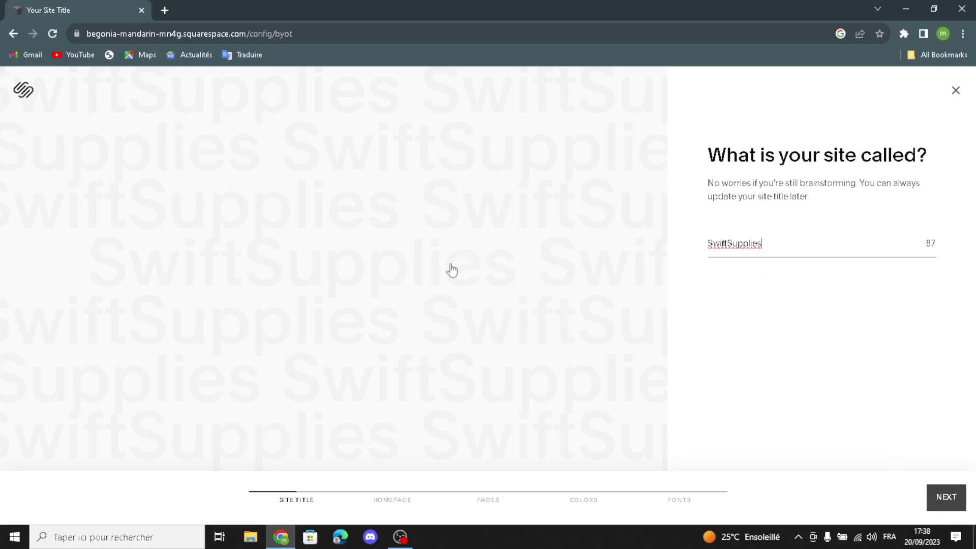
key(Return)
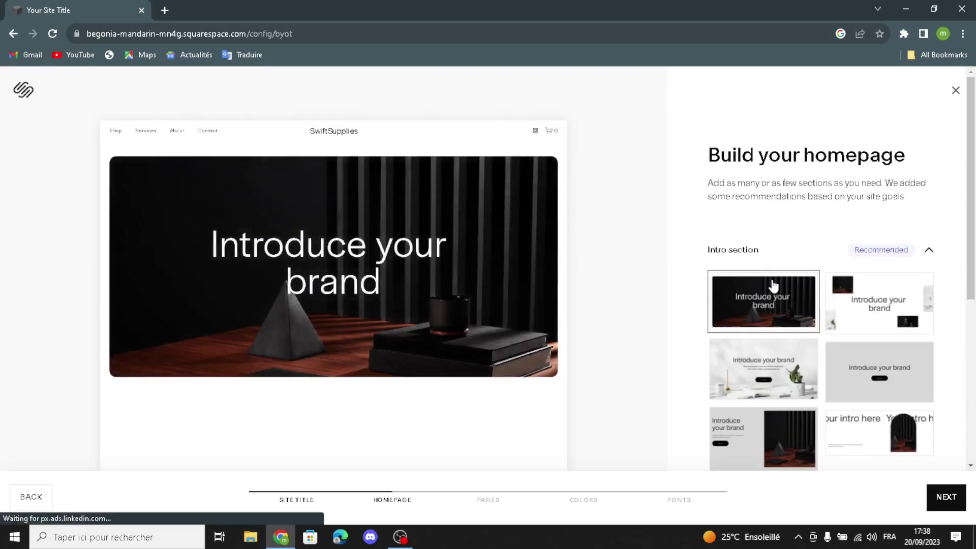
Give the homepage the plain grey intro section with a button and the "Shop our product" section with an arched image
scroll(836, 382, down, 1)
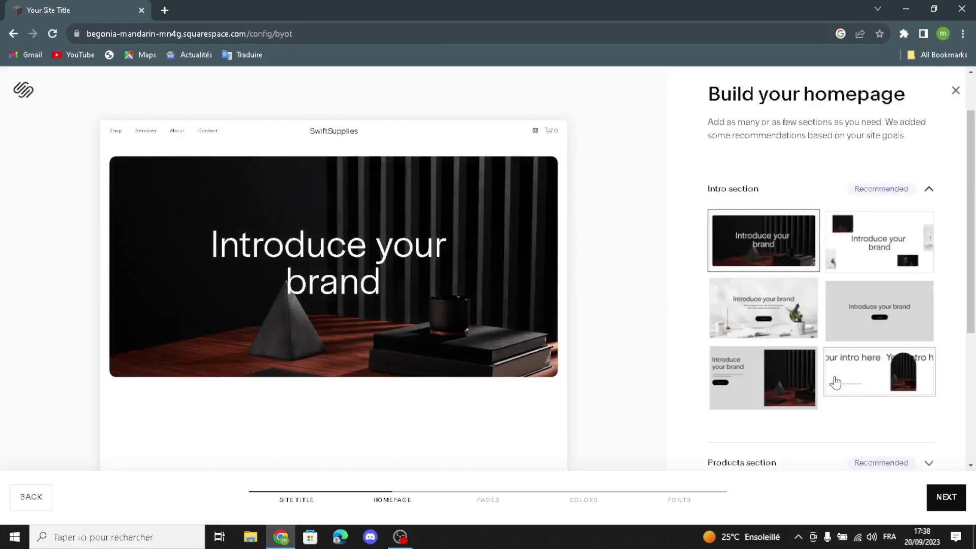
click(883, 301)
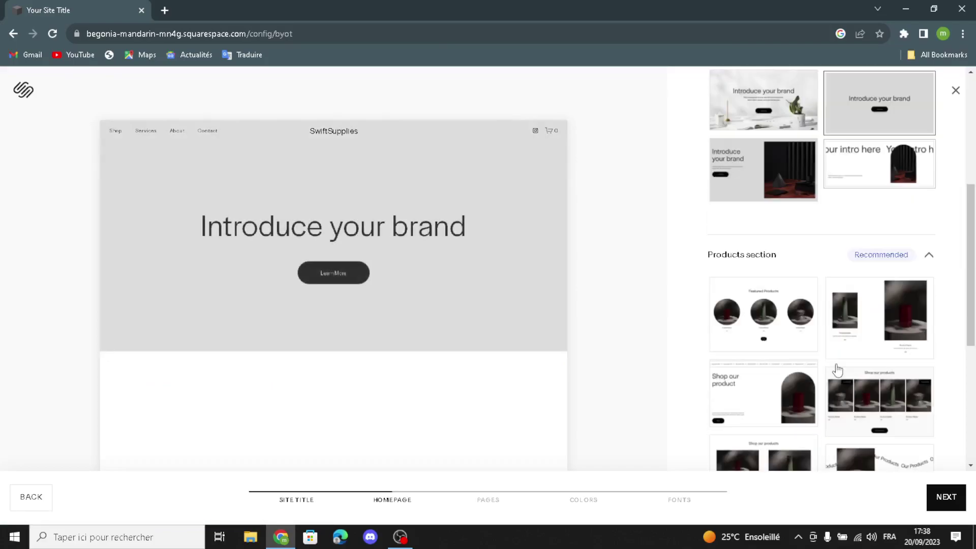
scroll(777, 349, down, 2)
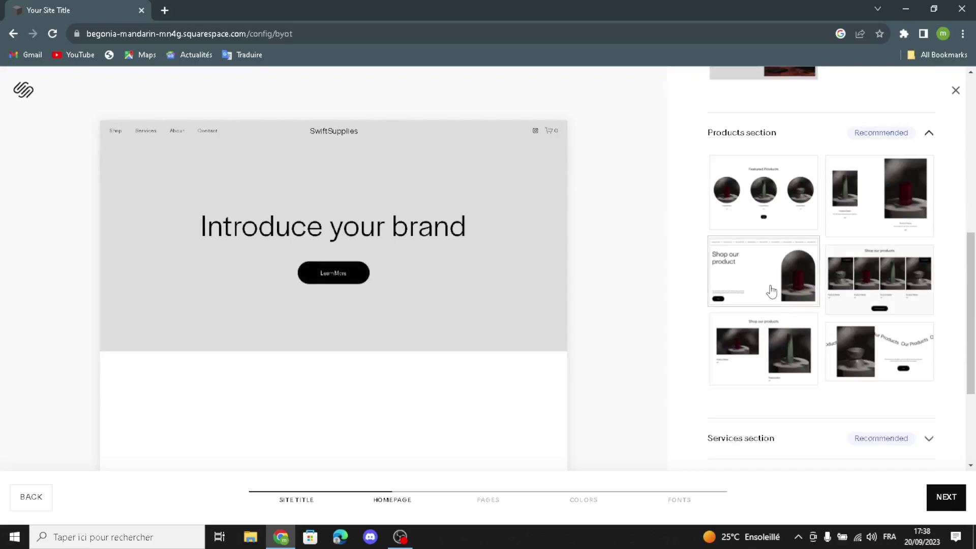
click(772, 290)
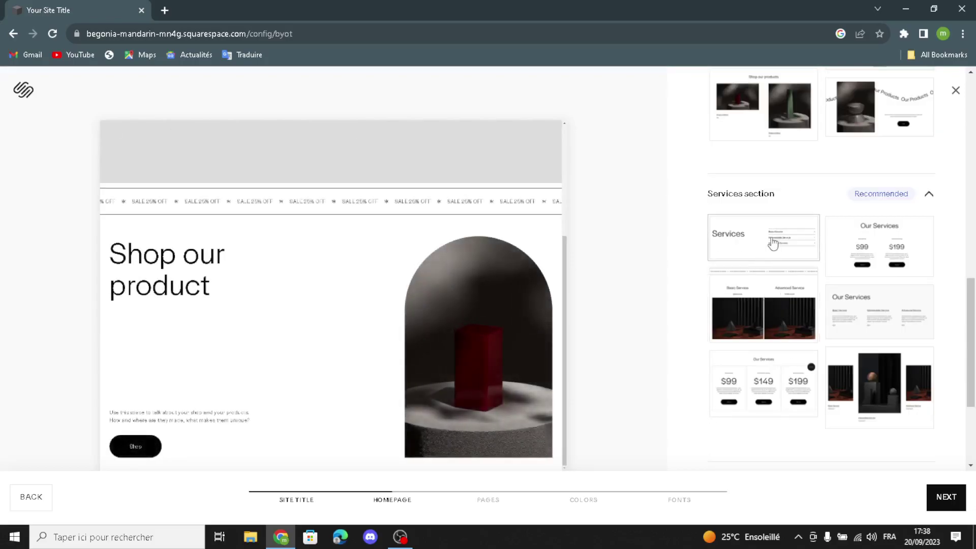
Complete the homepage with the Services list, the "More about our brand" accordion, a Social section, the arched-image Subscribe form and the three-column footer
click(771, 238)
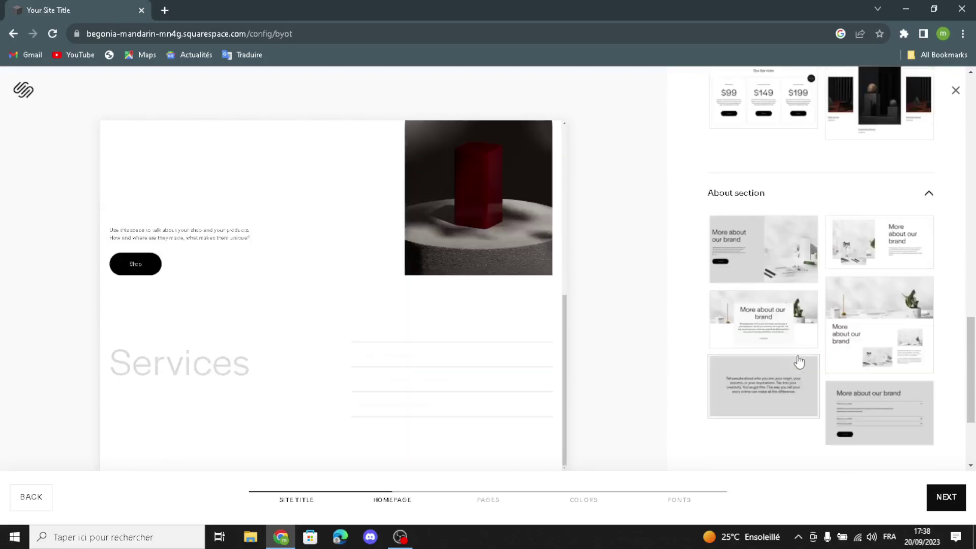
click(830, 433)
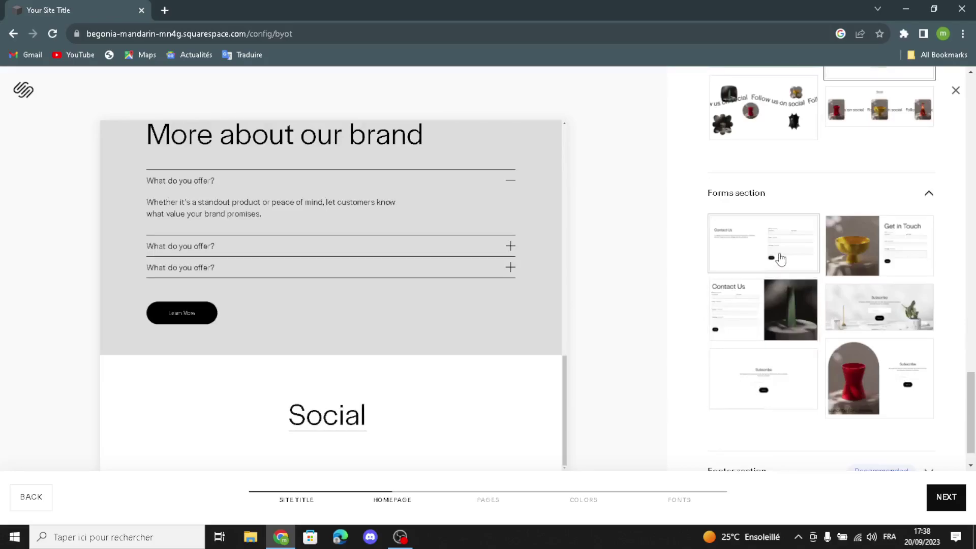
click(841, 380)
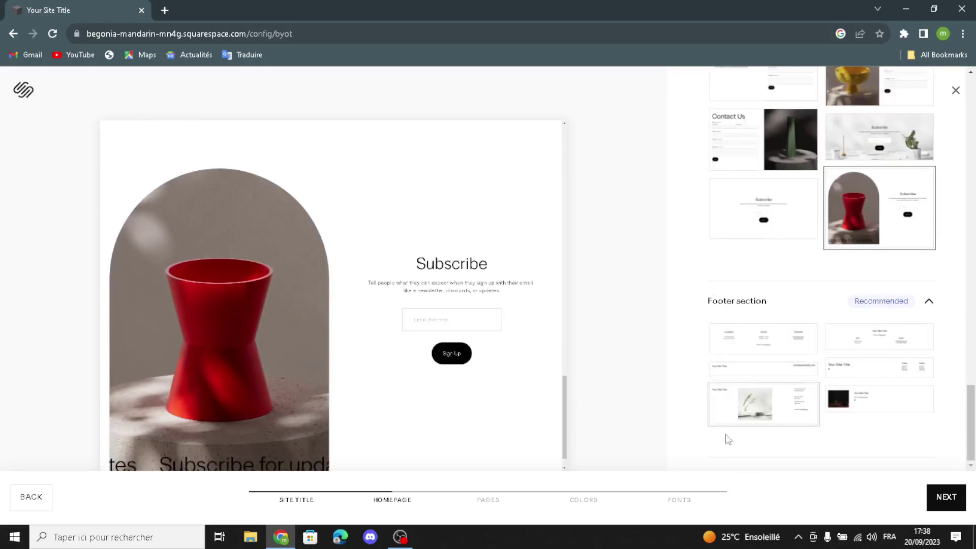
click(767, 344)
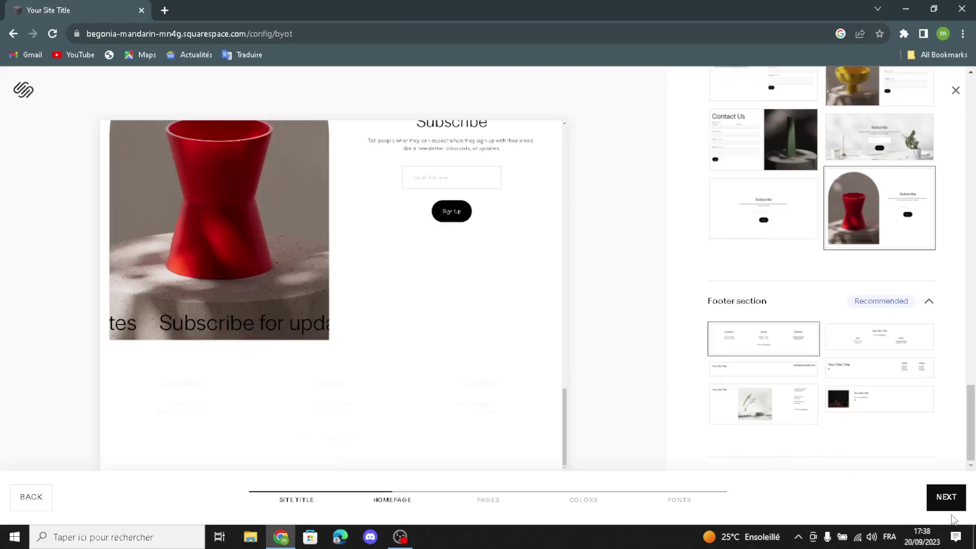
click(944, 508)
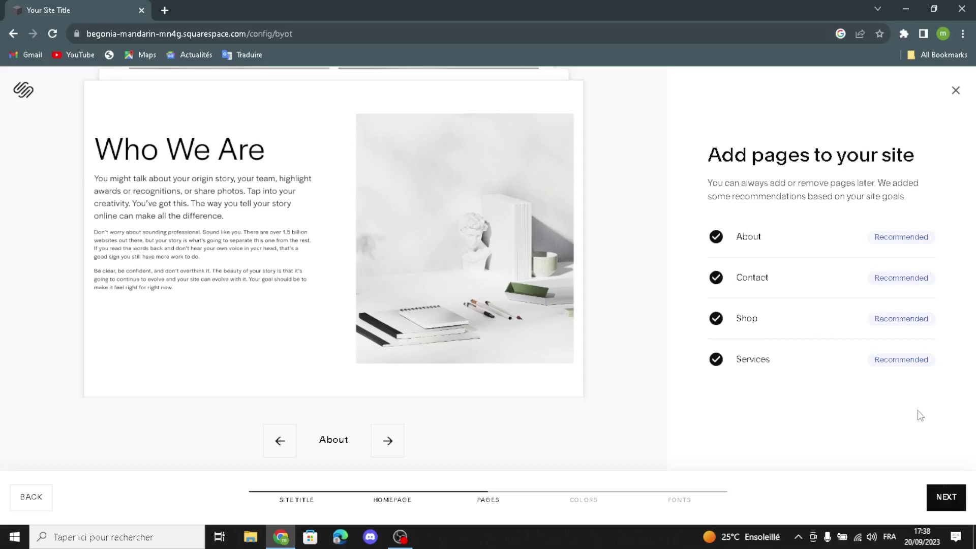
Accept the recommended About, Contact, Shop and Services pages and apply the navy monochromatic color palette
click(945, 501)
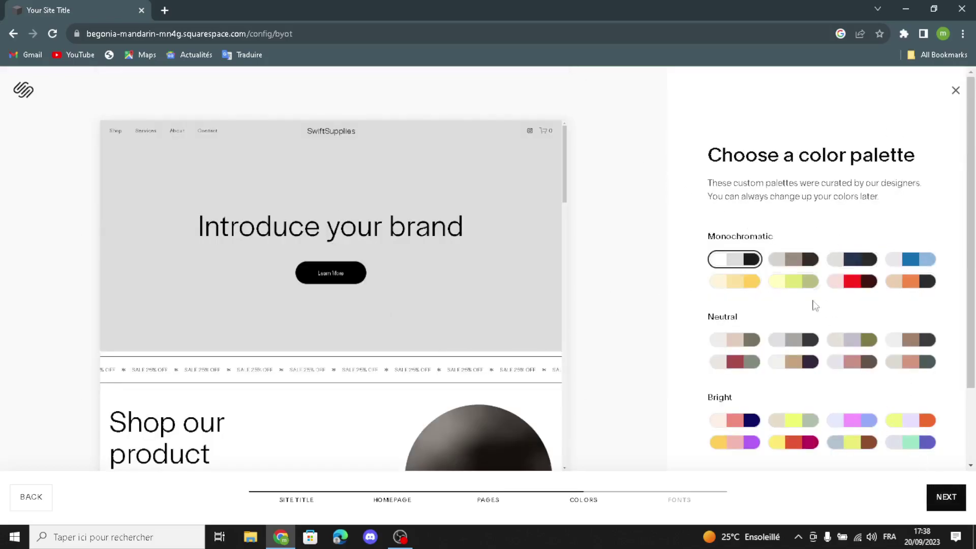
click(846, 265)
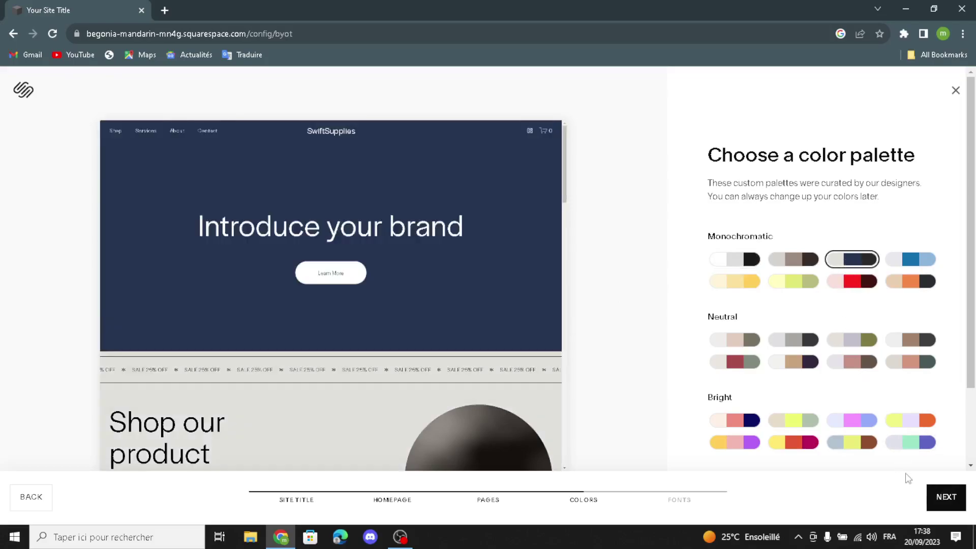
click(945, 501)
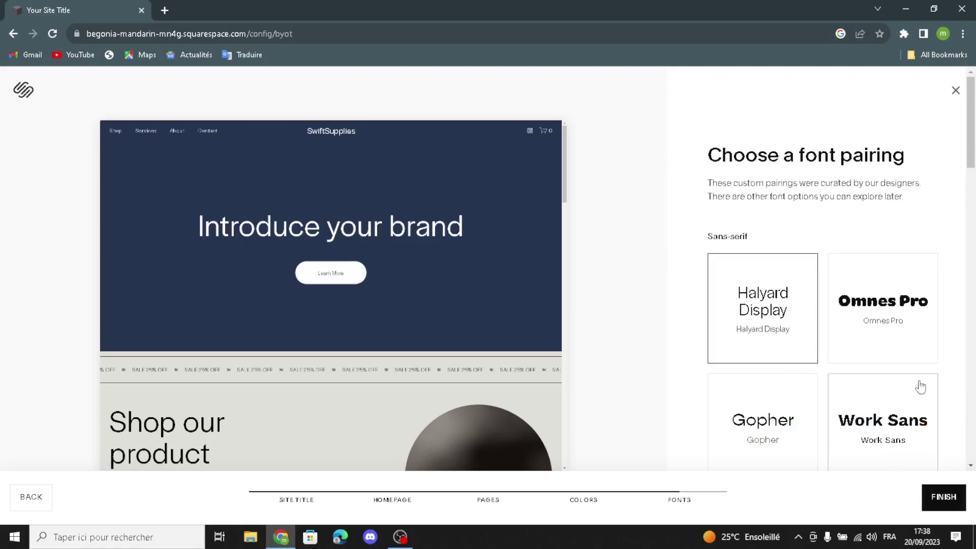
Choose the Work Sans font pairing, finish the template and skip the AI homepage text
click(866, 455)
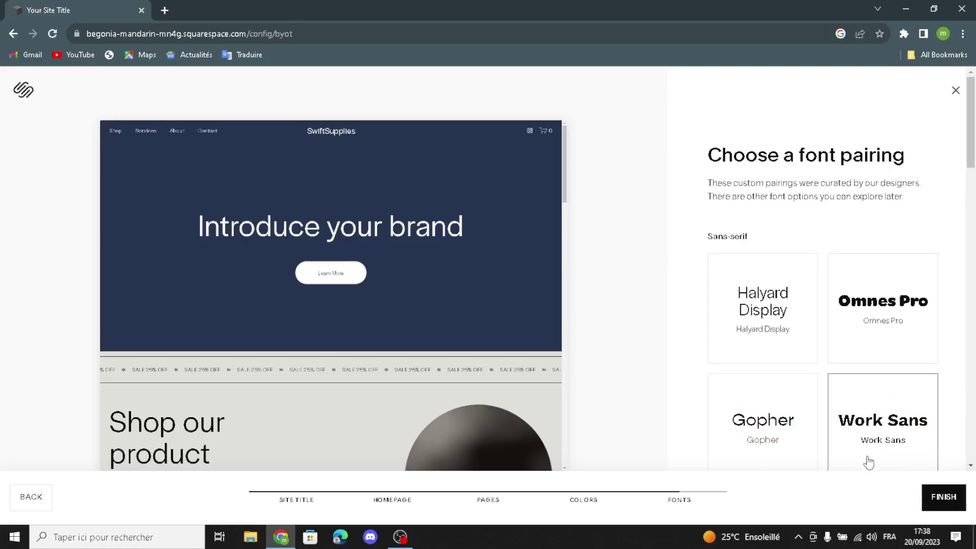
click(946, 499)
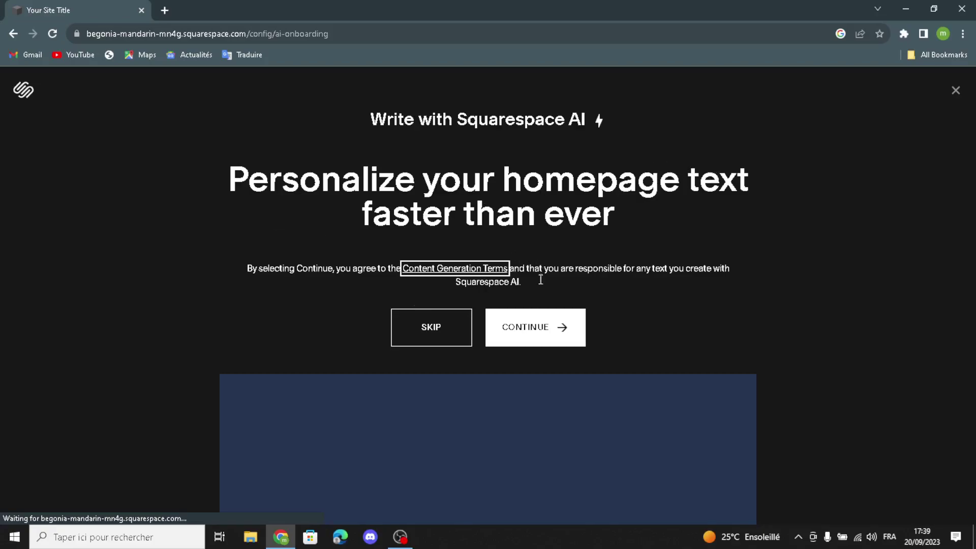
click(436, 346)
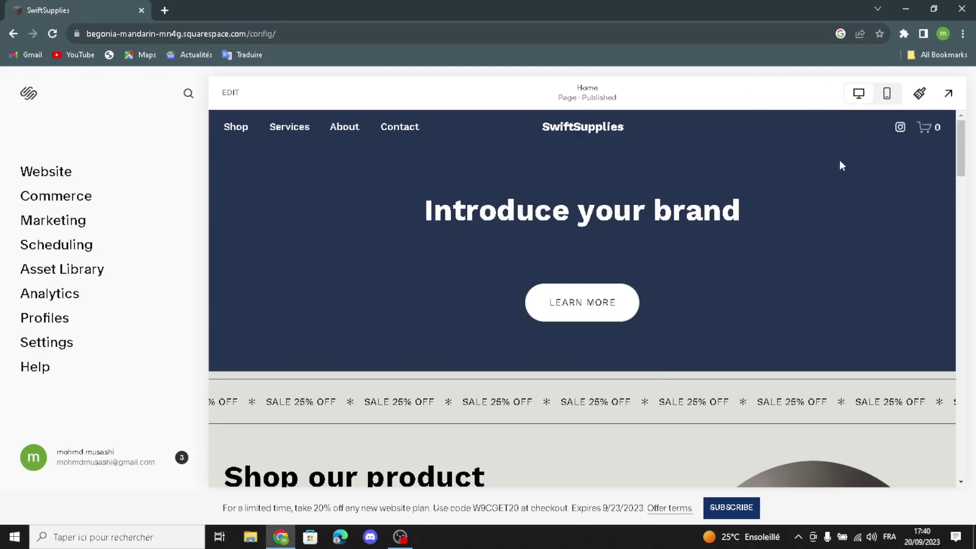
Preview the homepage in the desktop and mobile layouts, then return to the desktop view
scroll(817, 208, down, 1)
scroll(808, 228, down, 7)
scroll(700, 307, up, 8)
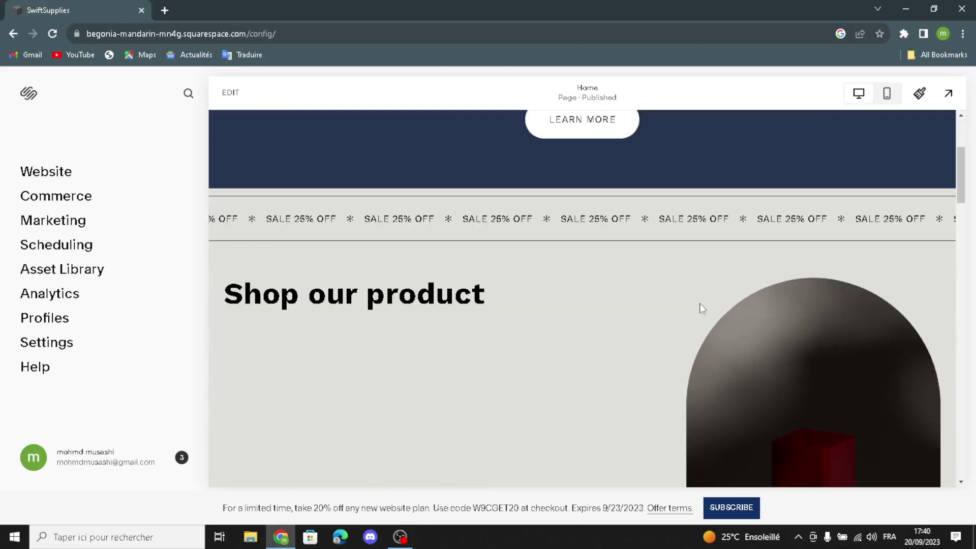
click(887, 93)
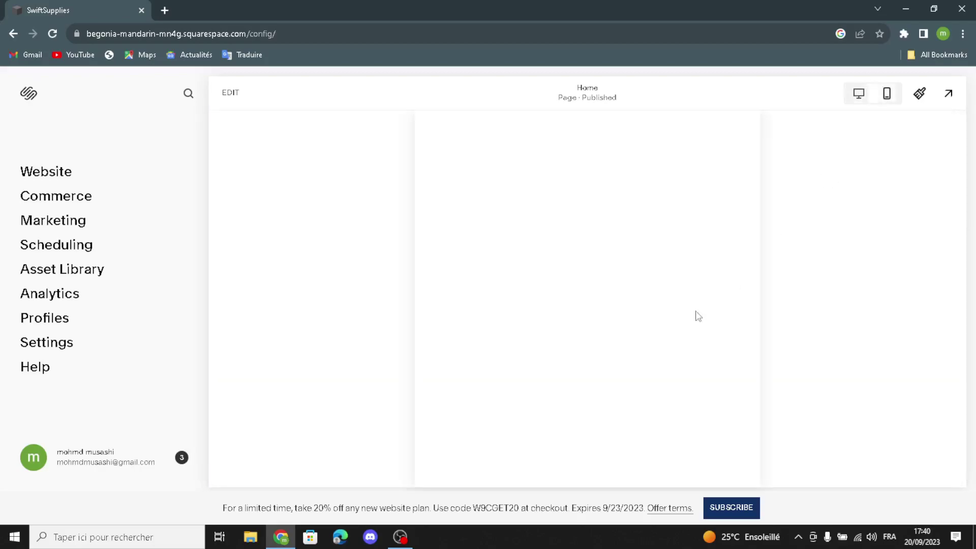
scroll(653, 325, up, 5)
scroll(654, 326, down, 5)
scroll(653, 324, up, 5)
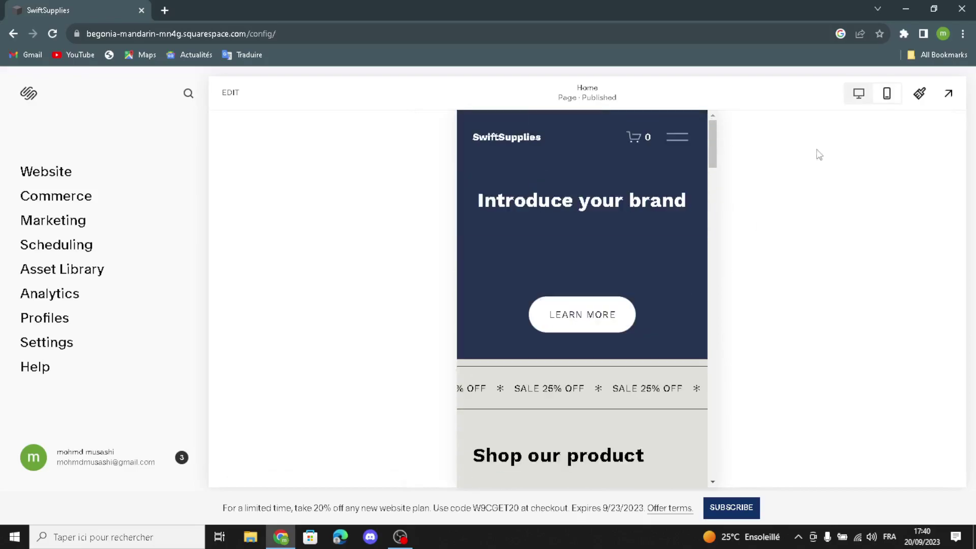
click(864, 94)
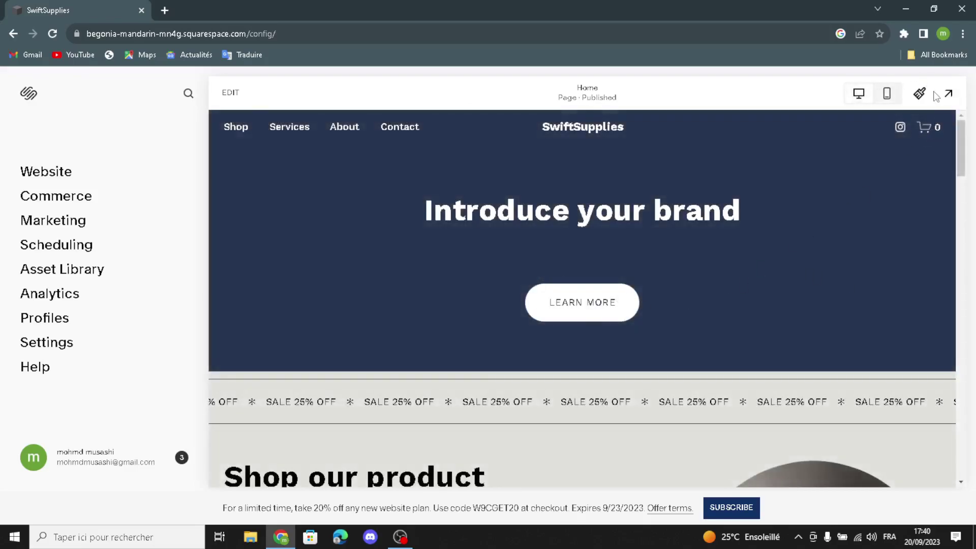
Open the site-wide font styles and review the font pack and global text style options
click(919, 94)
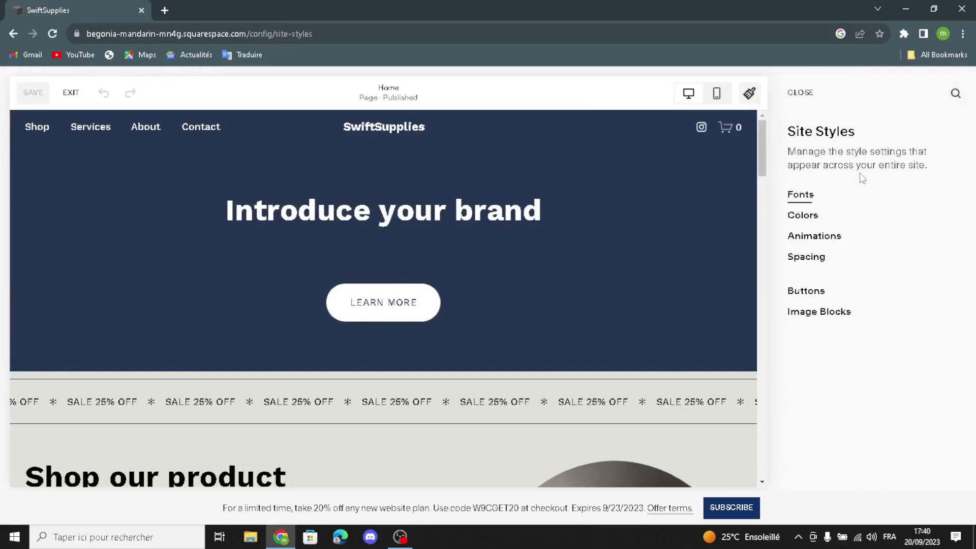
click(806, 200)
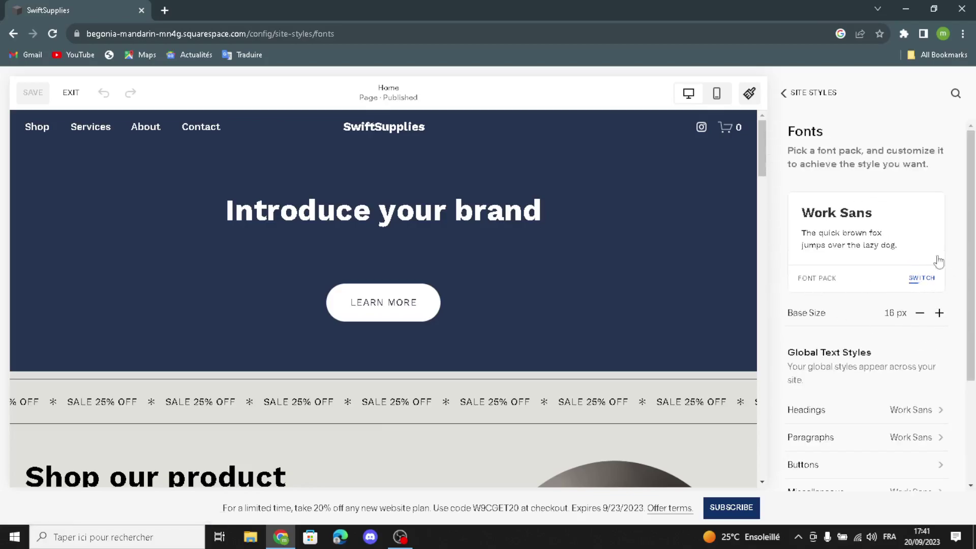
scroll(854, 328, down, 1)
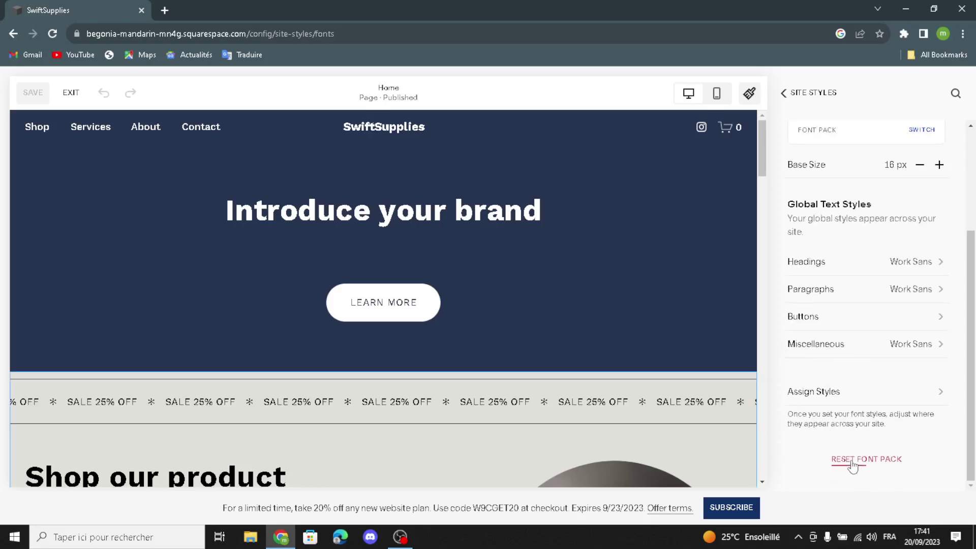
Open the site-wide color settings, review the palette and themes, and open the Bright 2 theme for editing
click(781, 92)
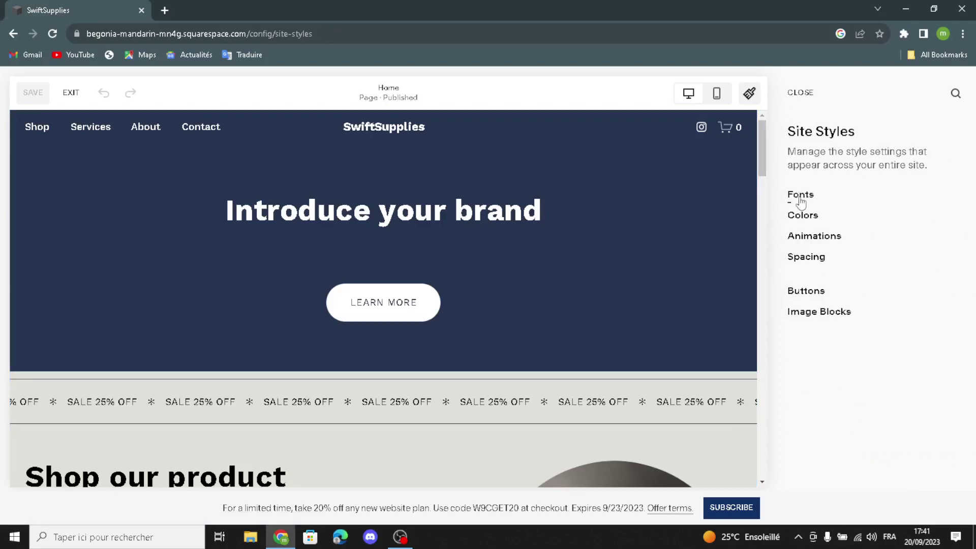
click(803, 217)
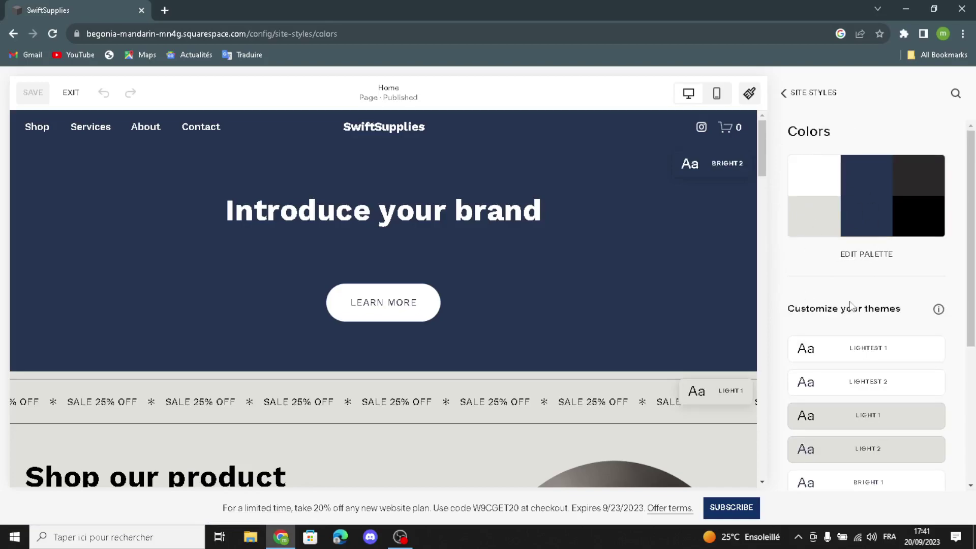
scroll(860, 376, down, 5)
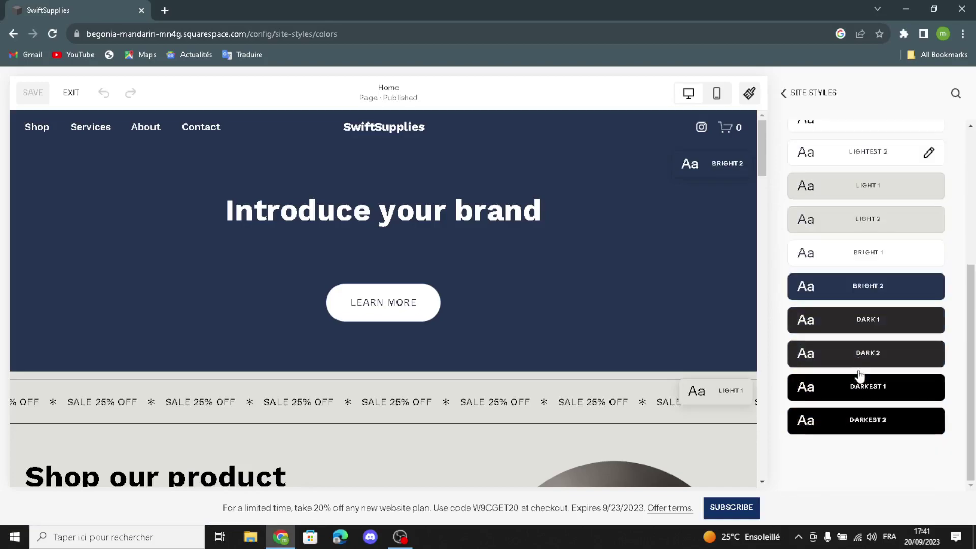
click(857, 288)
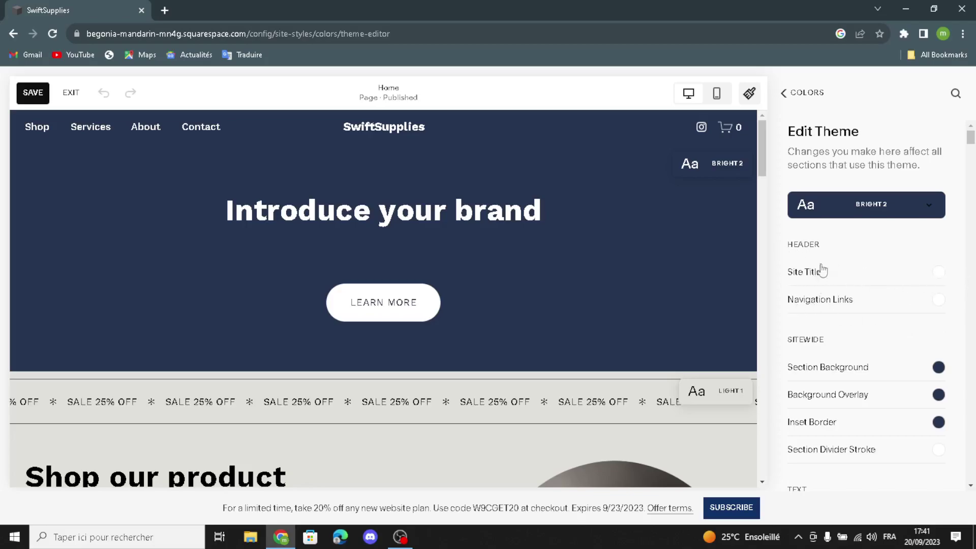
Examine the custom and palette color choices for the site title in the Bright 2 theme
click(939, 276)
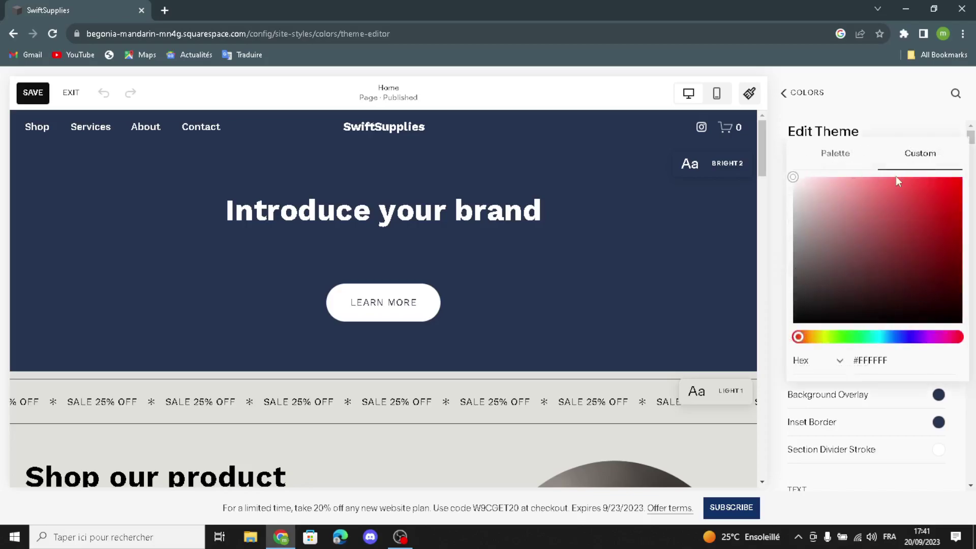
click(853, 159)
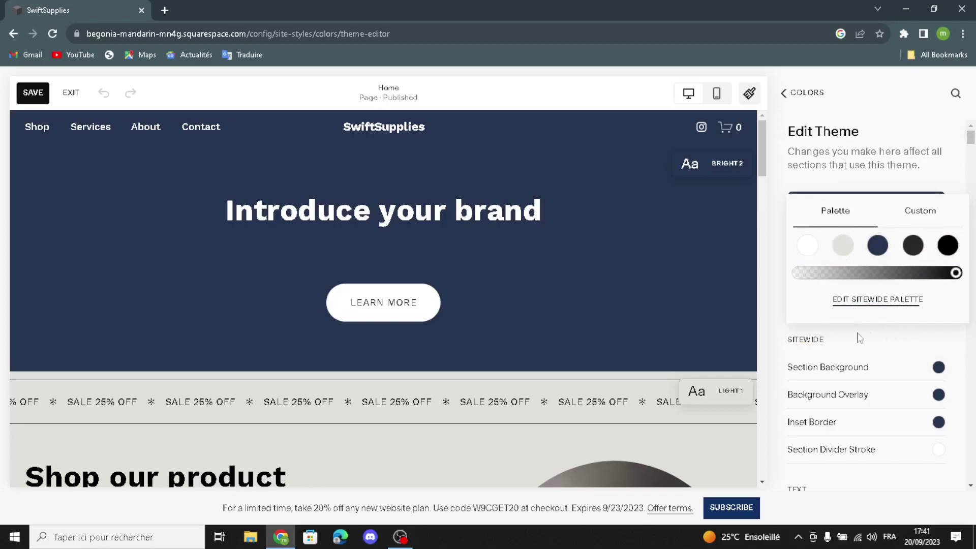
click(783, 298)
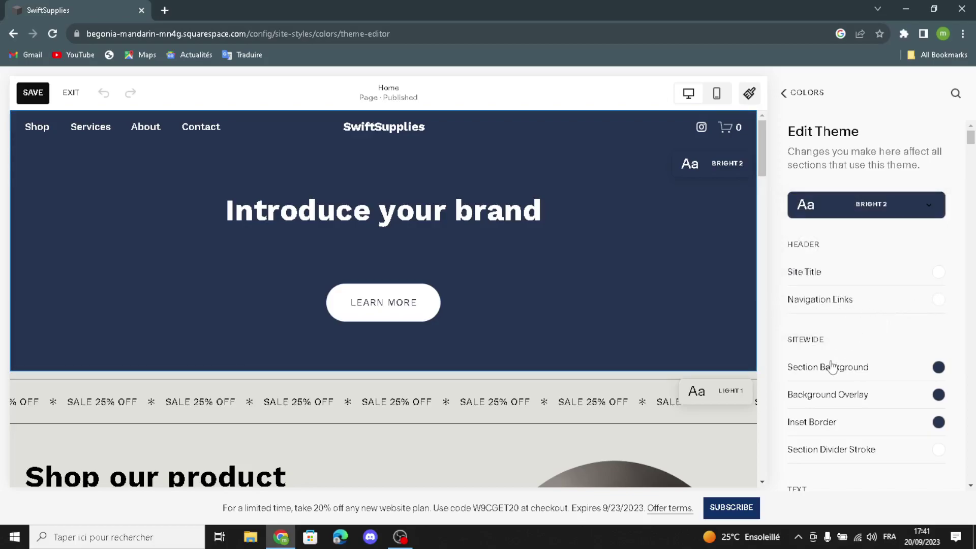
Review the Bright 2 theme's sitewide and text color settings and return to the color overview
scroll(832, 367, down, 1)
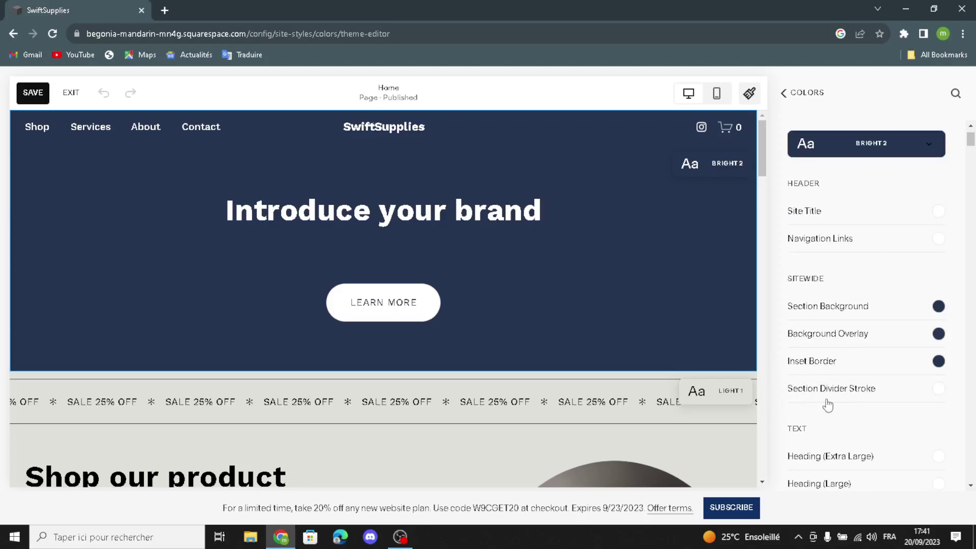
scroll(812, 437, down, 4)
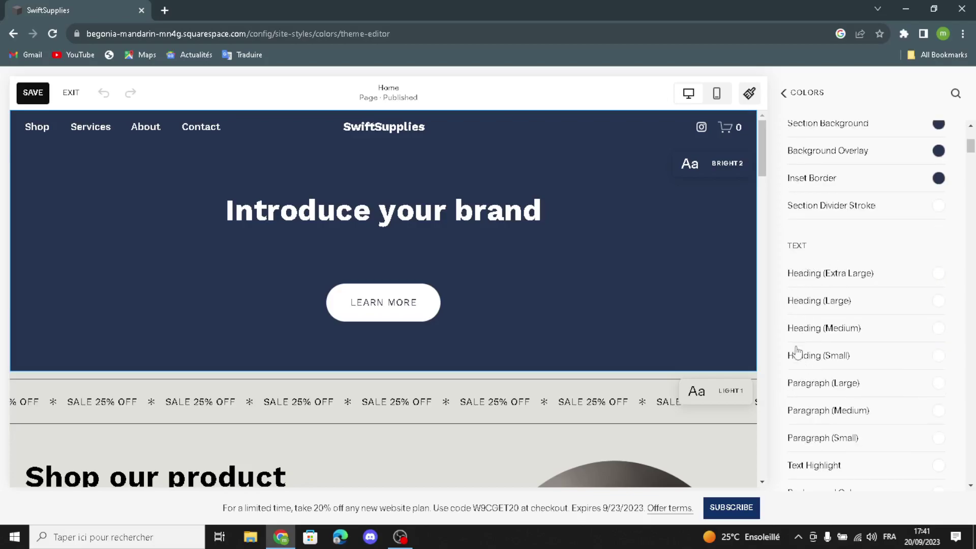
scroll(831, 401, down, 3)
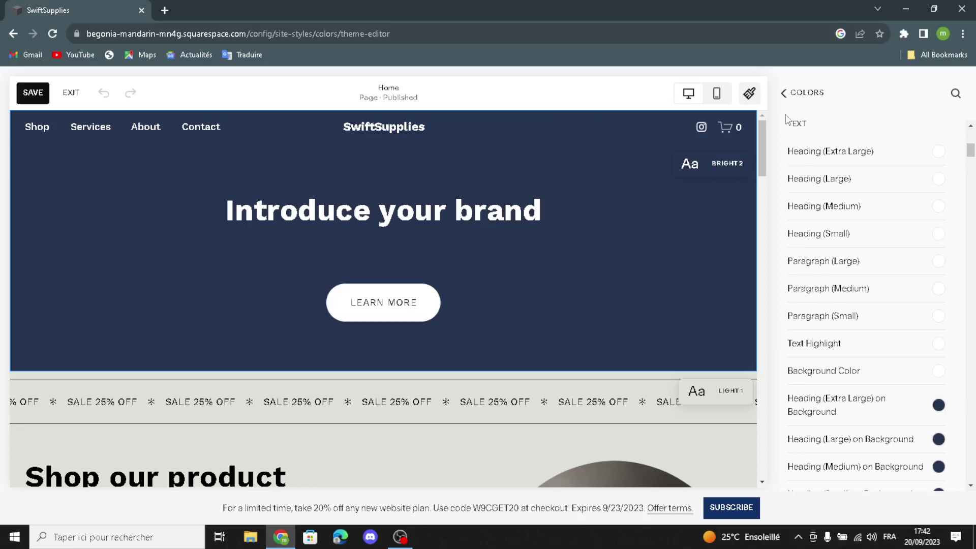
click(783, 93)
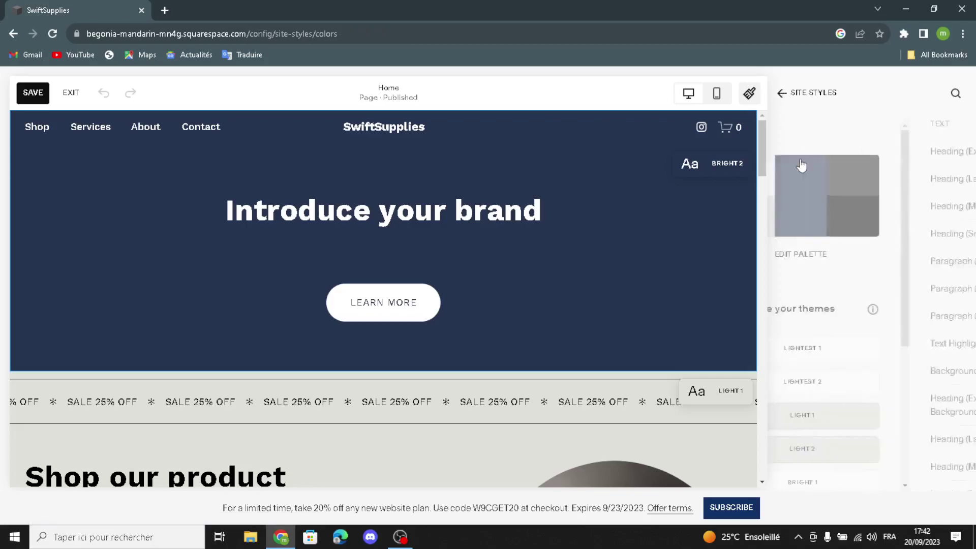
Review the site-wide animation style and speed options and return to the site styles overview
click(780, 91)
click(829, 236)
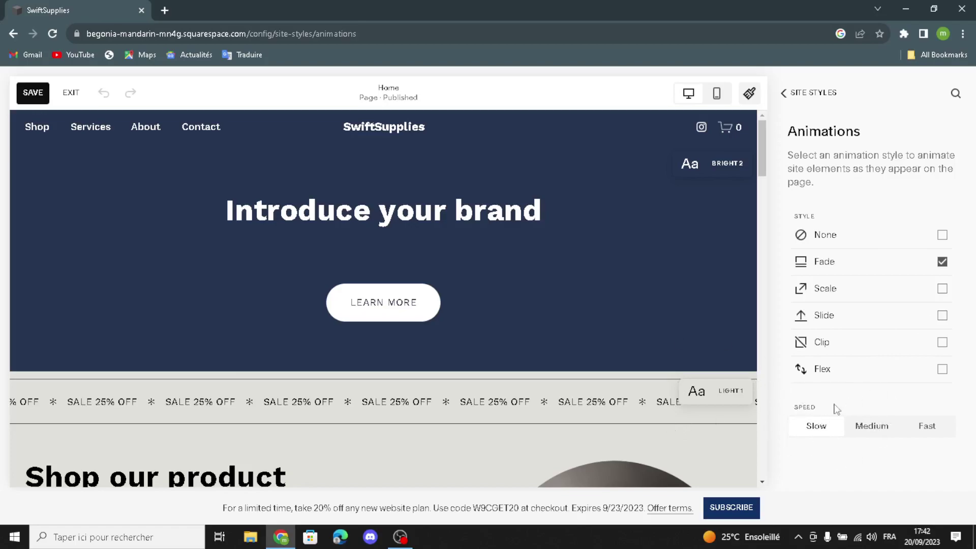
click(785, 94)
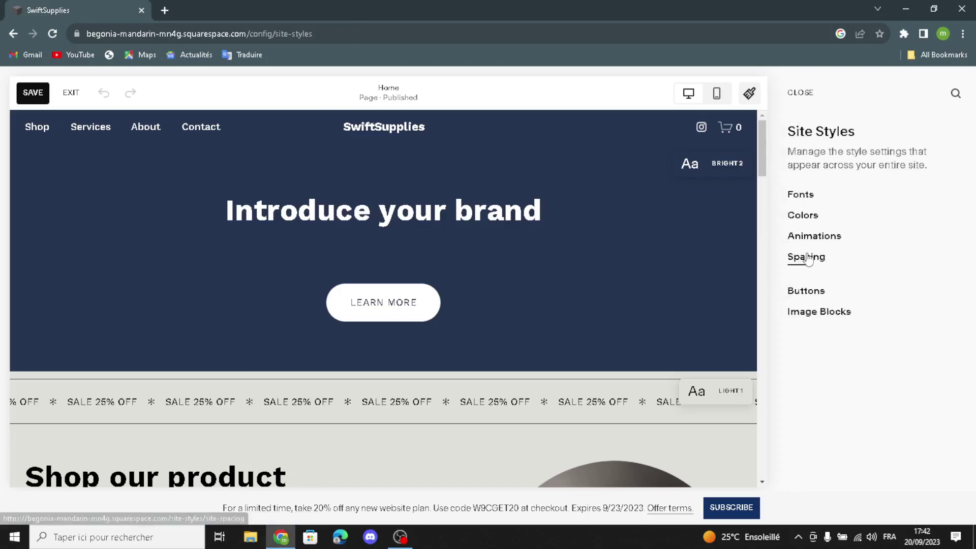
Review the site-wide spacing settings for maximum page width and site margin
click(807, 258)
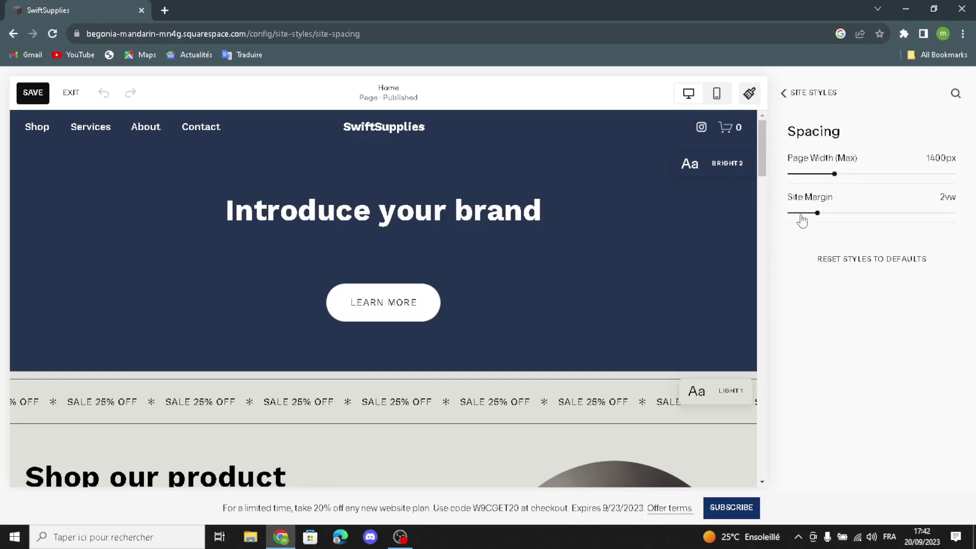
click(782, 94)
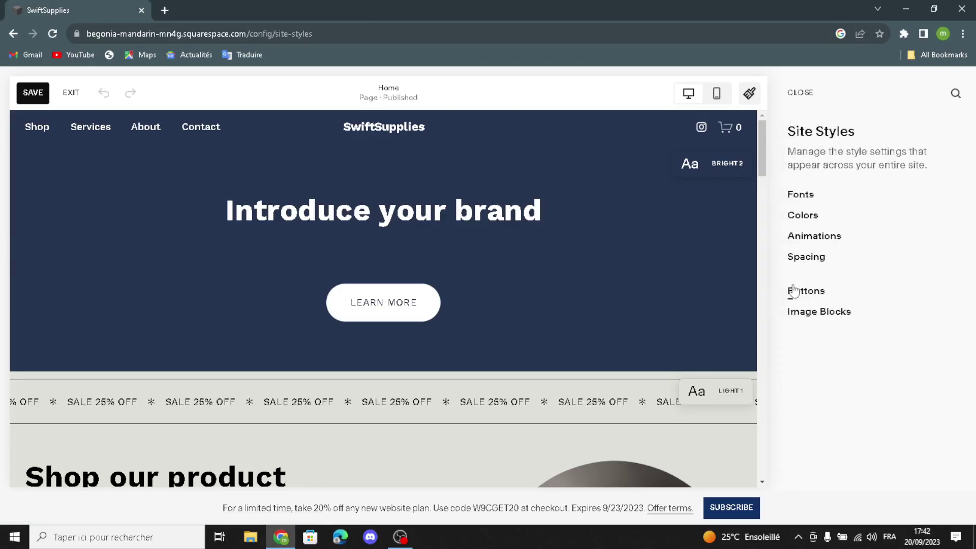
click(818, 258)
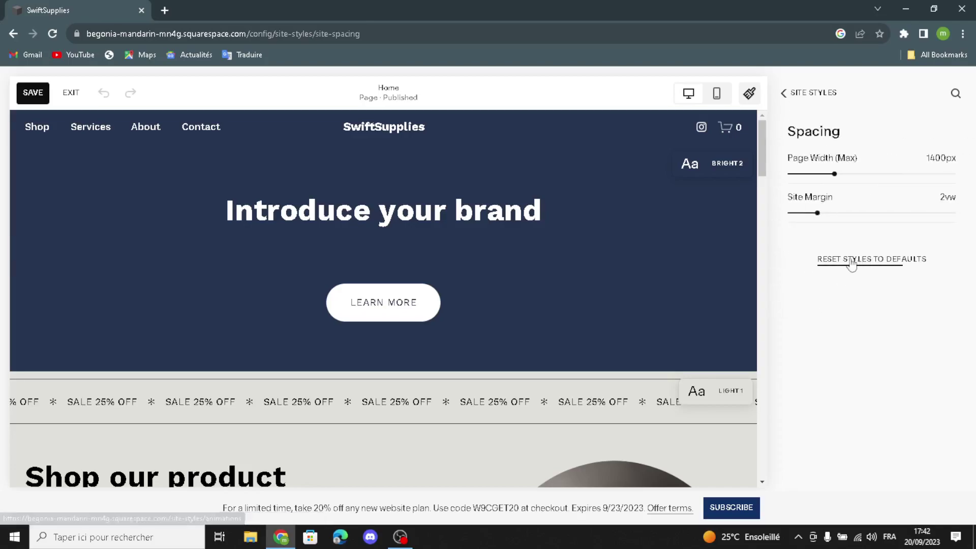
click(783, 93)
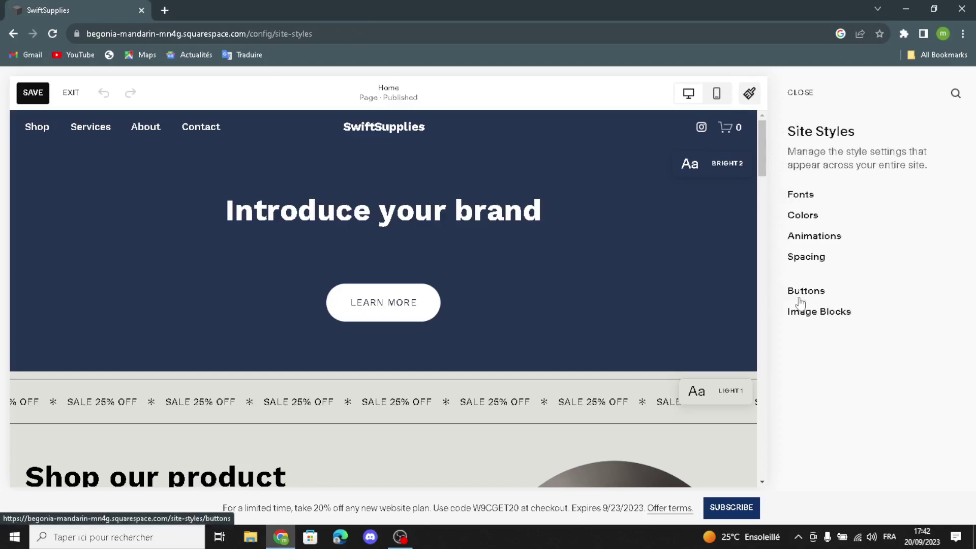
Review the text, shape and outline options of the primary buttons in the site styles
click(800, 295)
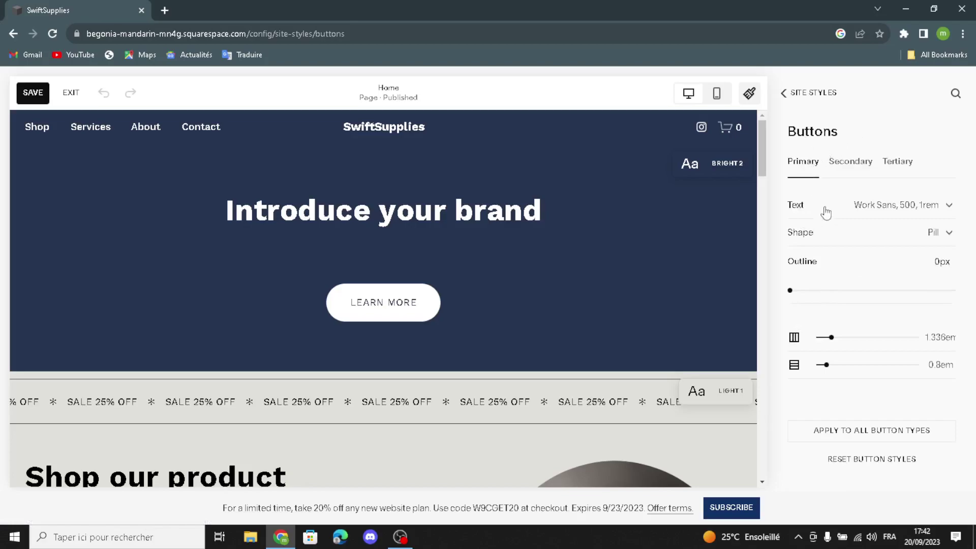
click(949, 213)
click(935, 213)
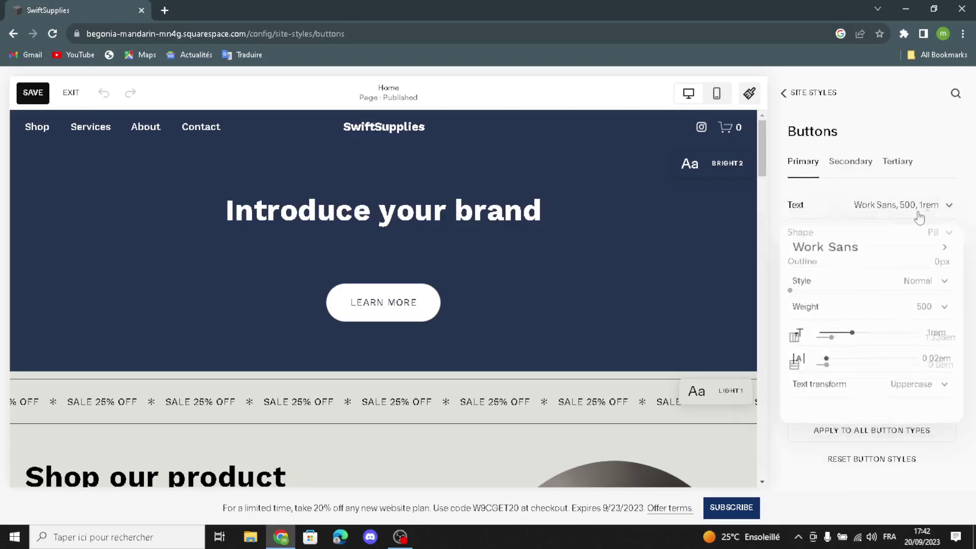
click(947, 233)
click(945, 231)
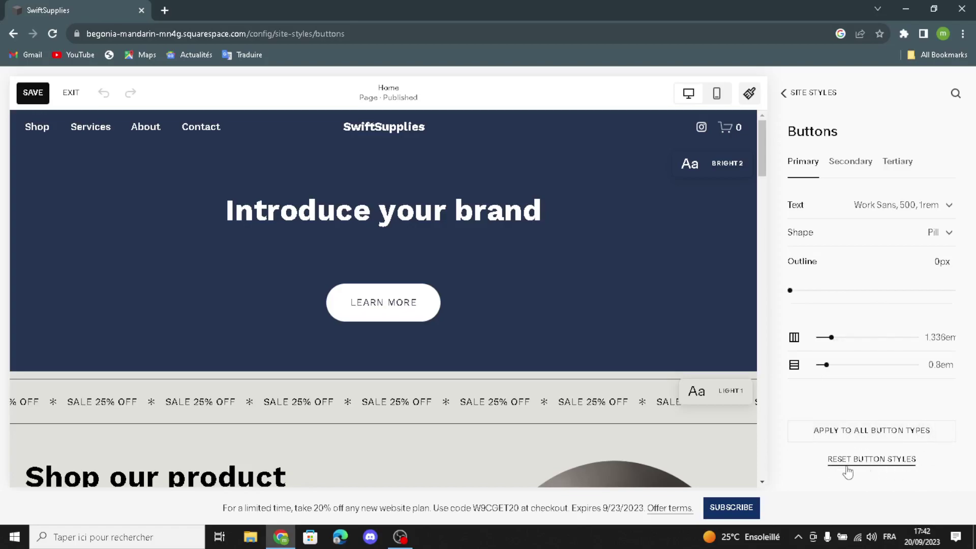
click(786, 96)
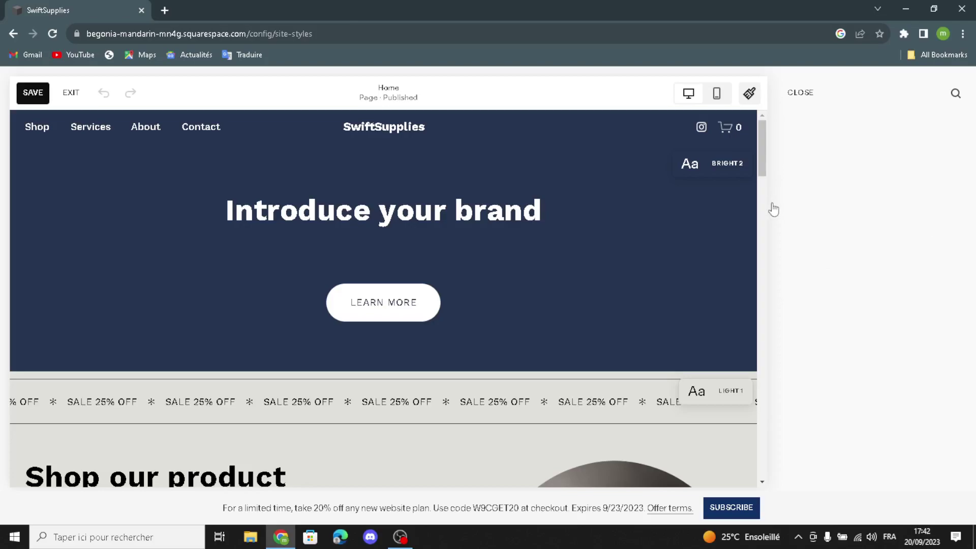
Review the image block settings for the poster and card layouts and close the site styles
click(809, 313)
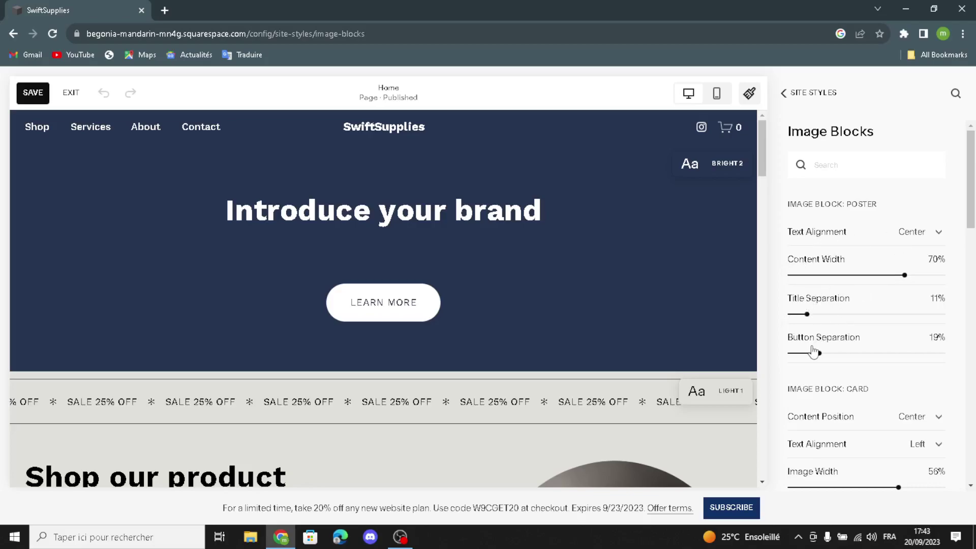
scroll(832, 334, down, 1)
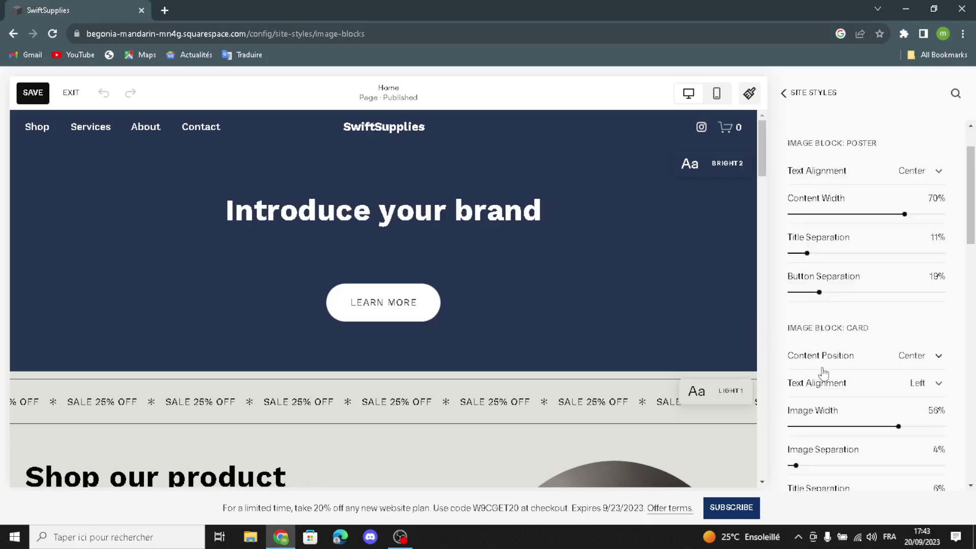
scroll(854, 355, down, 1)
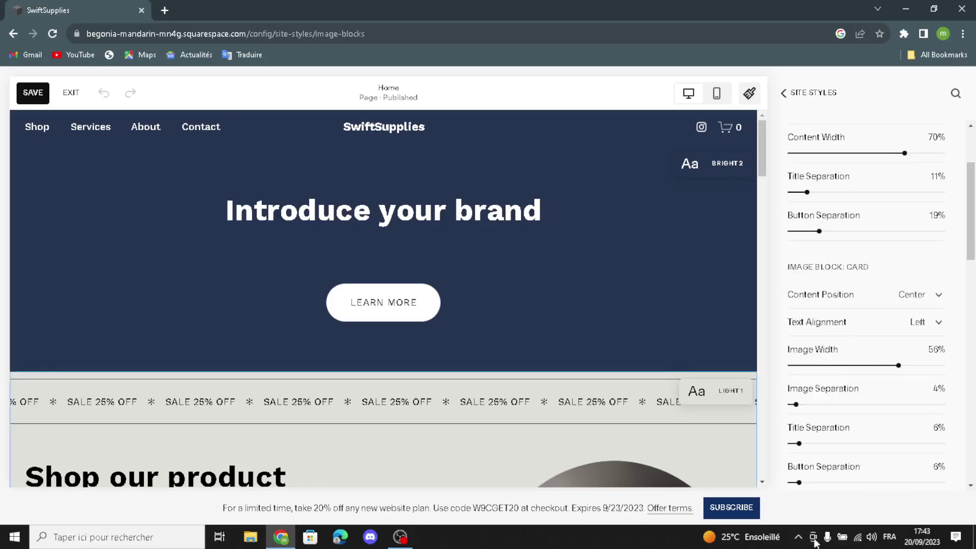
click(784, 92)
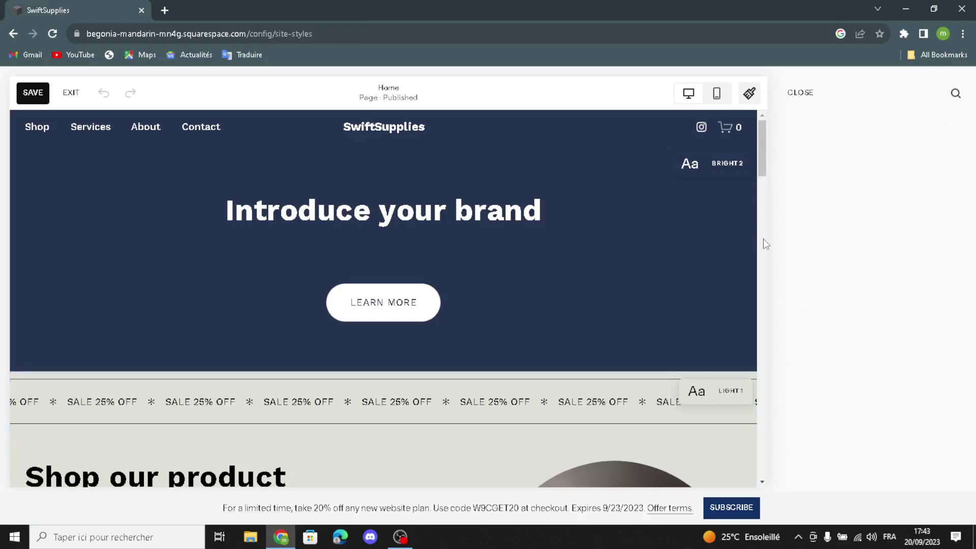
click(795, 315)
click(786, 93)
click(796, 94)
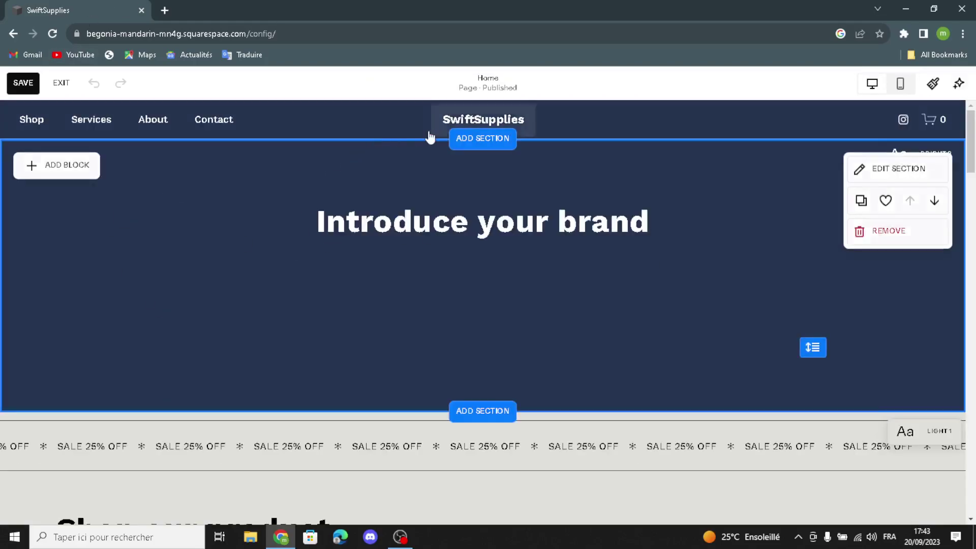
Open the header's site title and logo settings and review the title, logo image and mobile logo options
click(457, 116)
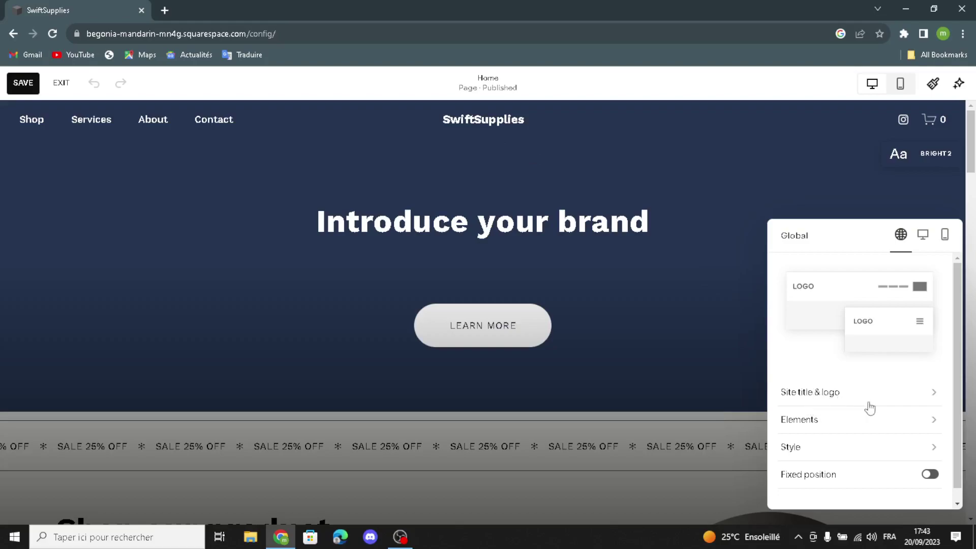
click(822, 405)
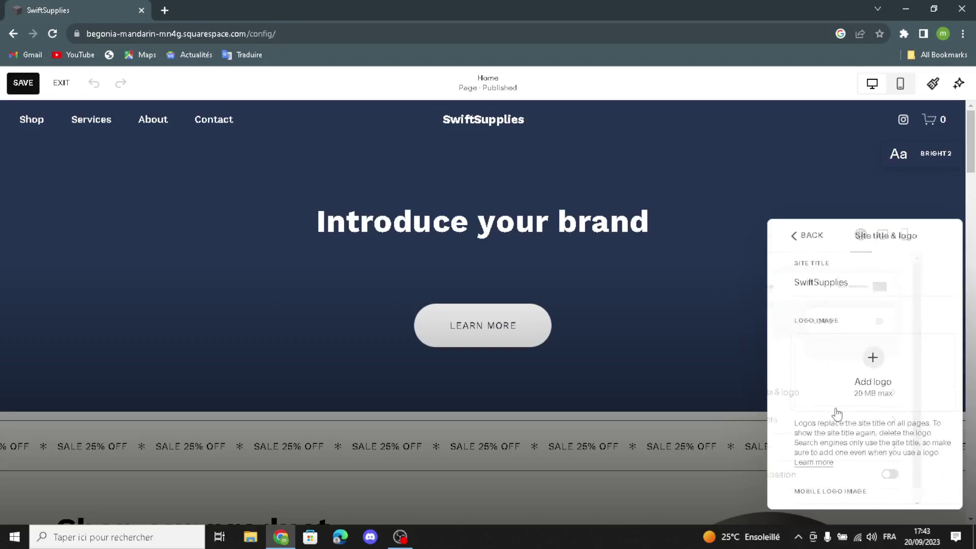
click(849, 281)
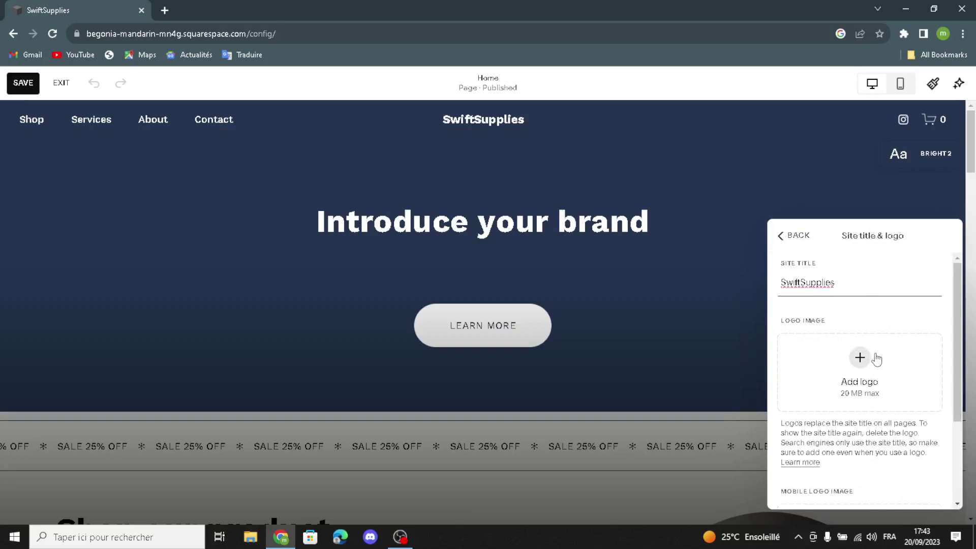
click(859, 359)
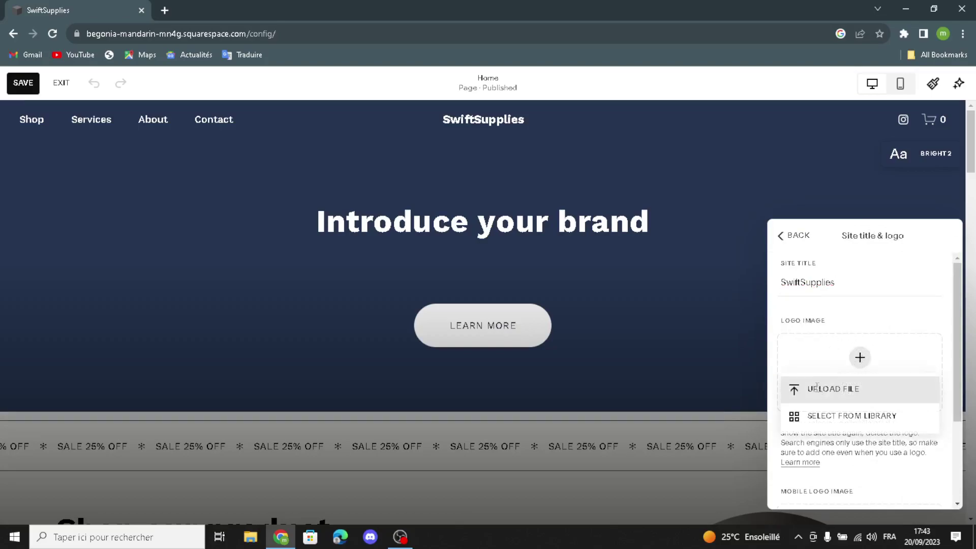
click(815, 417)
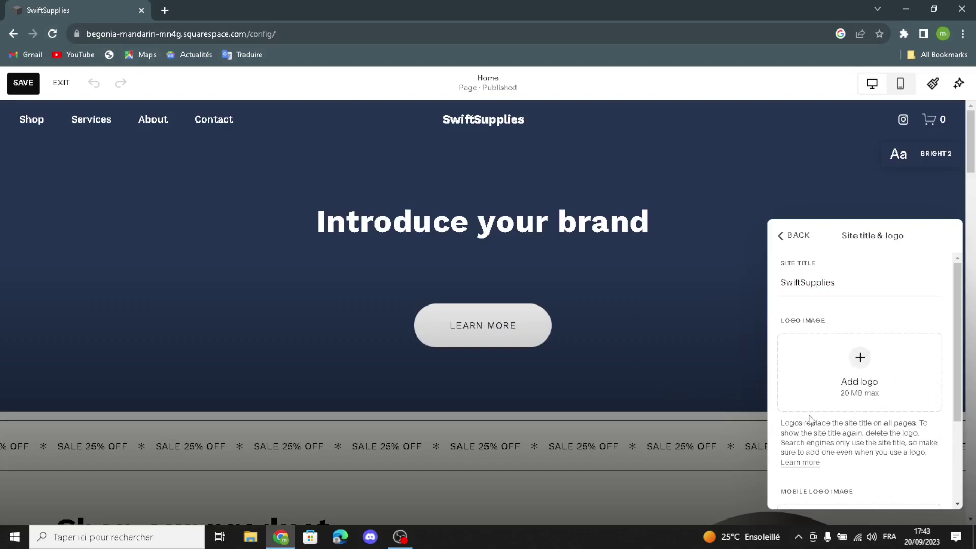
scroll(834, 433, down, 2)
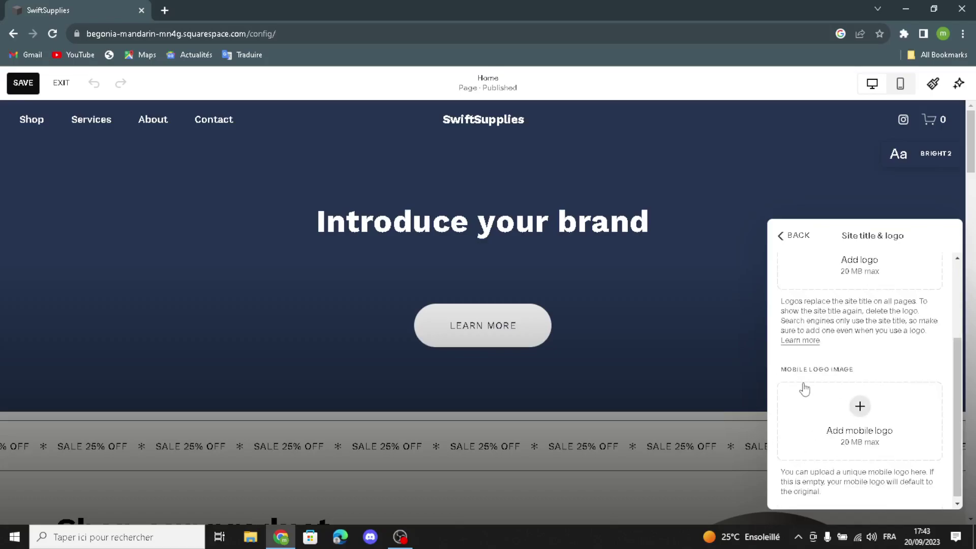
Change the header's cart icon to the outlined box-shaped bag in the header elements and review the remaining cart options
click(780, 237)
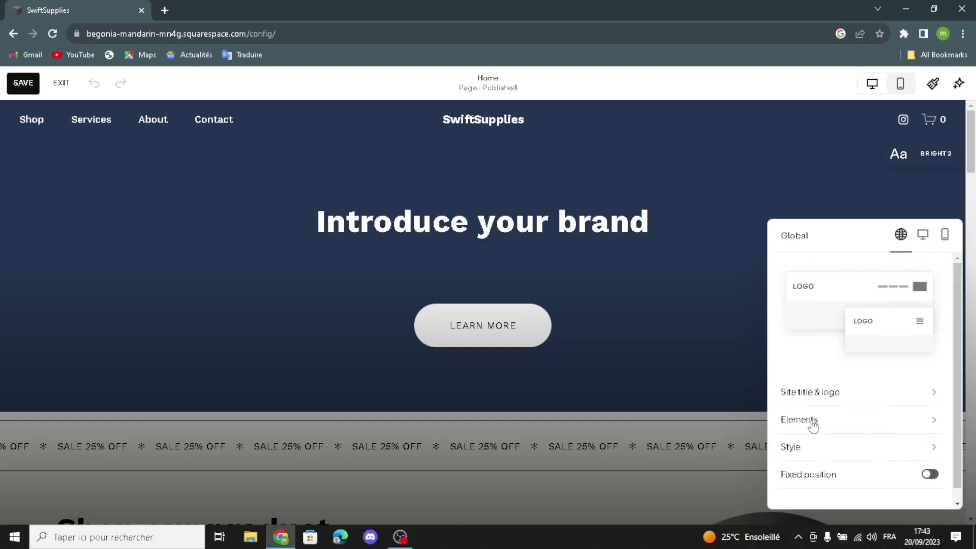
click(814, 424)
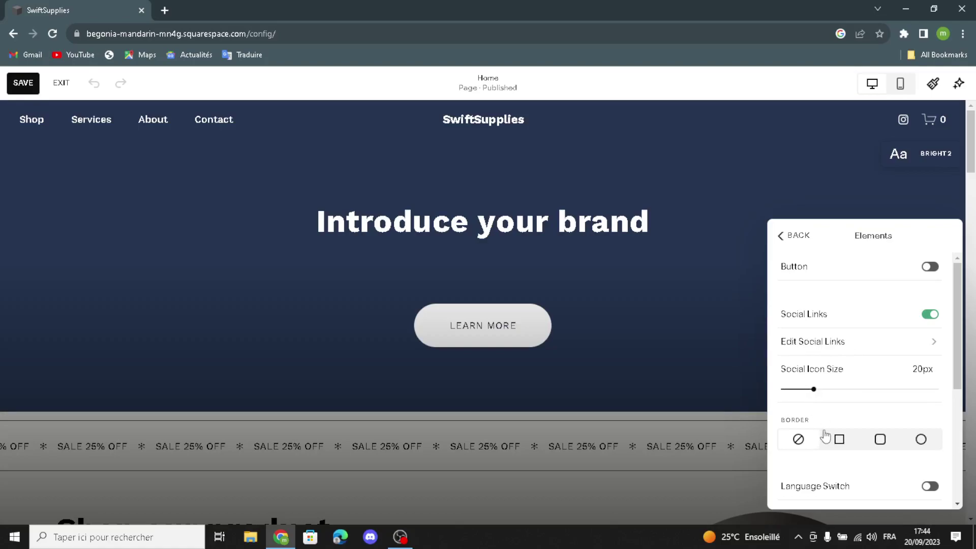
scroll(825, 436, down, 1)
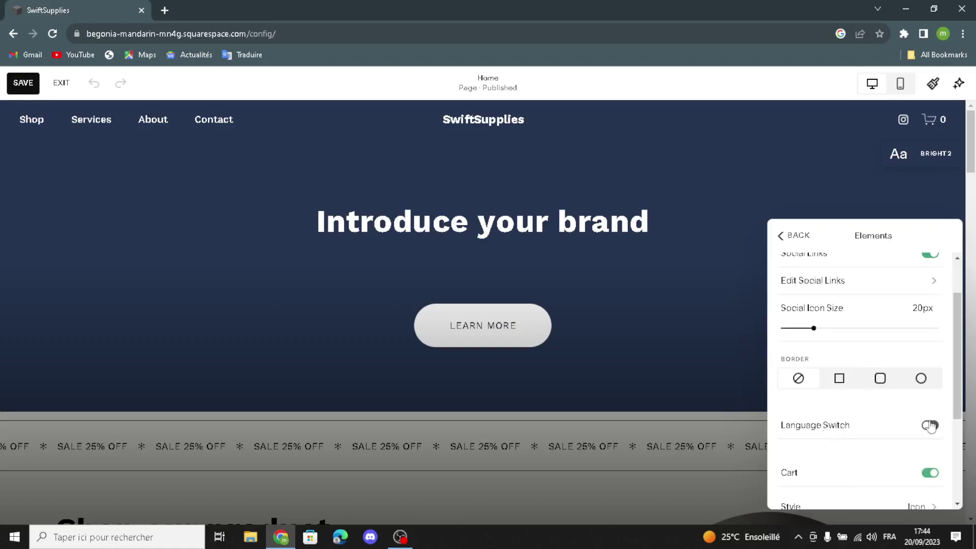
scroll(819, 449, down, 2)
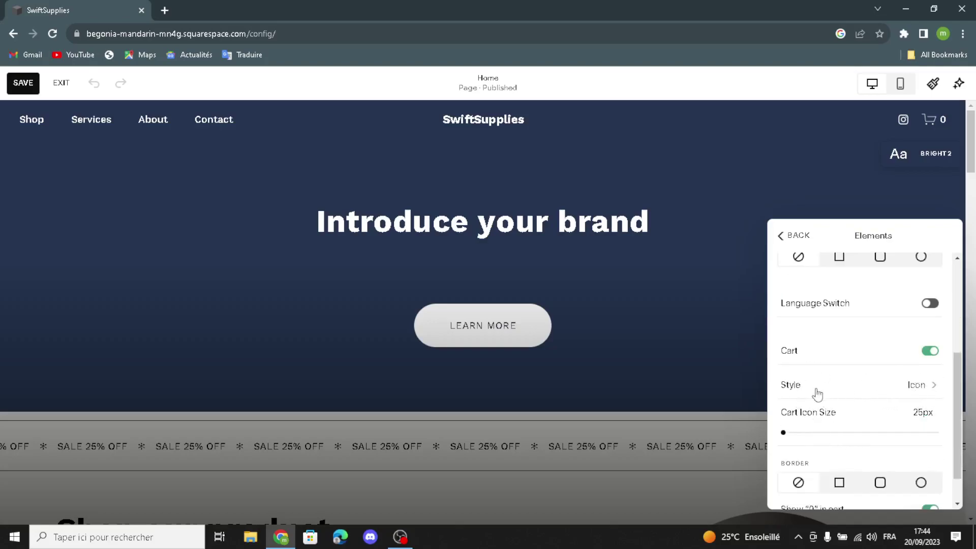
click(913, 387)
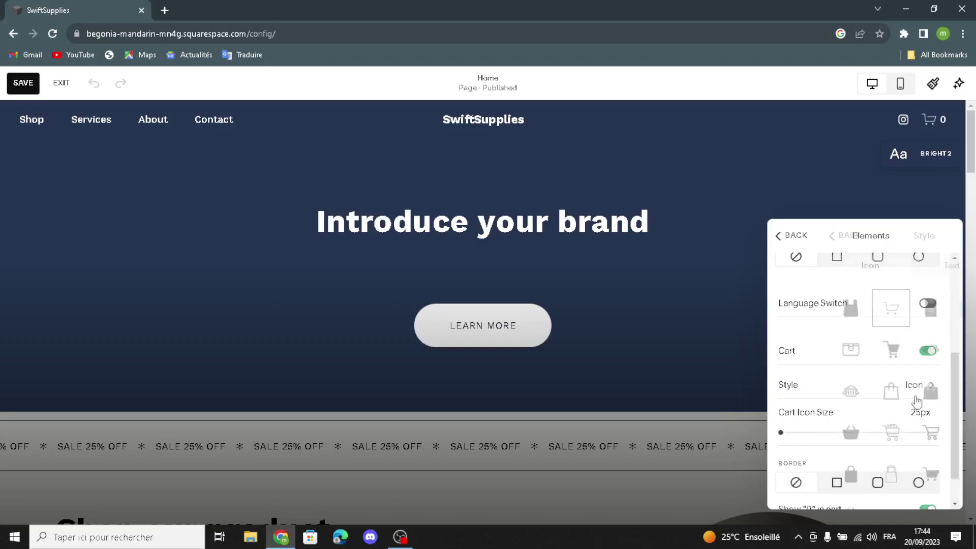
click(799, 350)
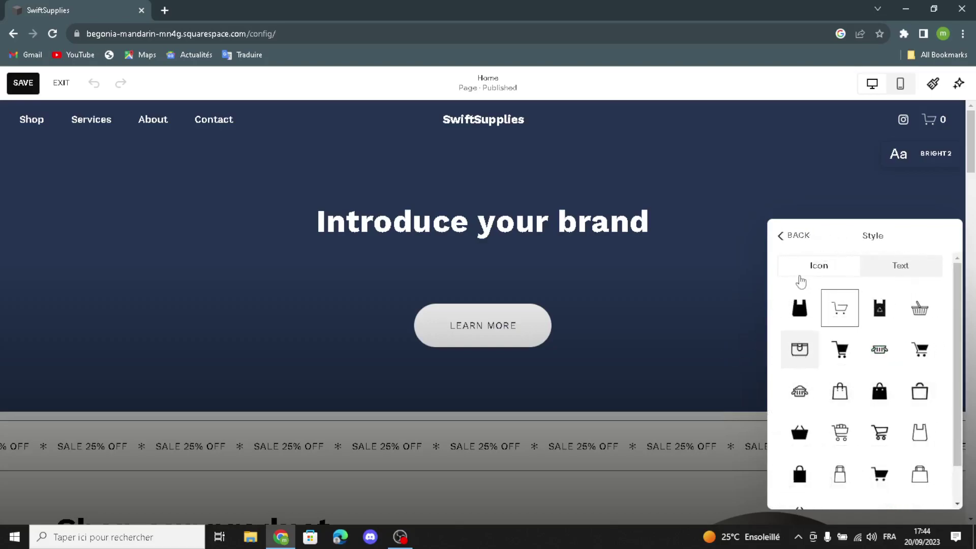
click(789, 243)
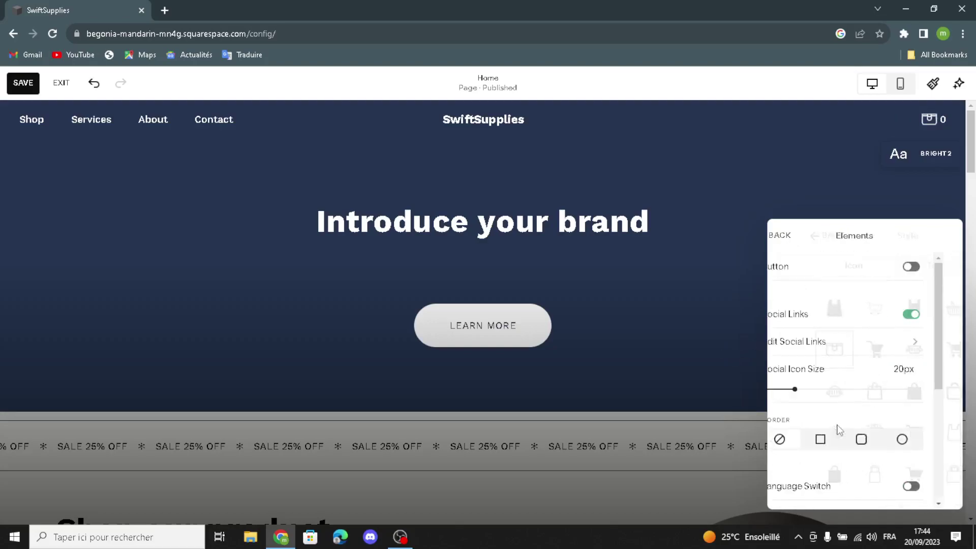
scroll(839, 445, down, 2)
scroll(839, 448, down, 2)
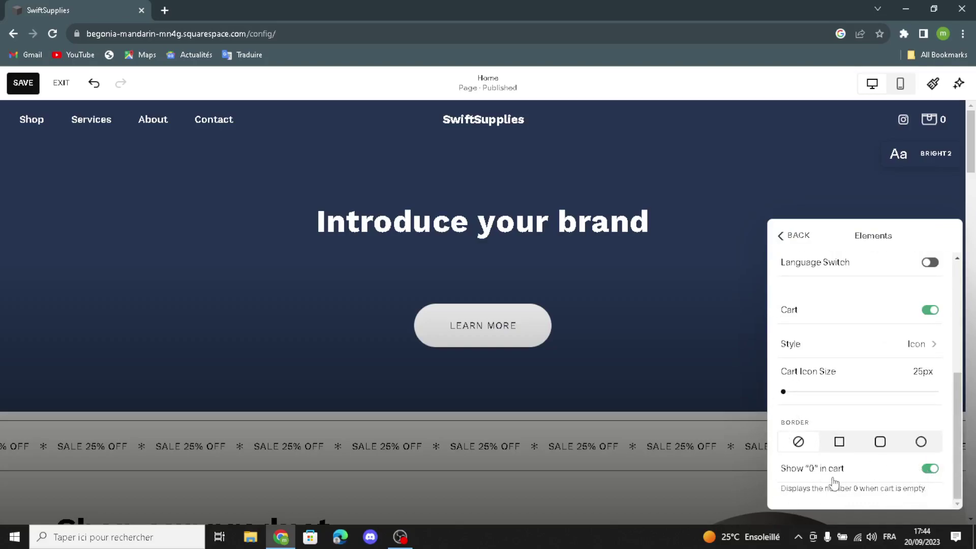
click(777, 240)
Review the header style choices Solid, Gradient, Theme and Dynamic without changing the current style
click(798, 454)
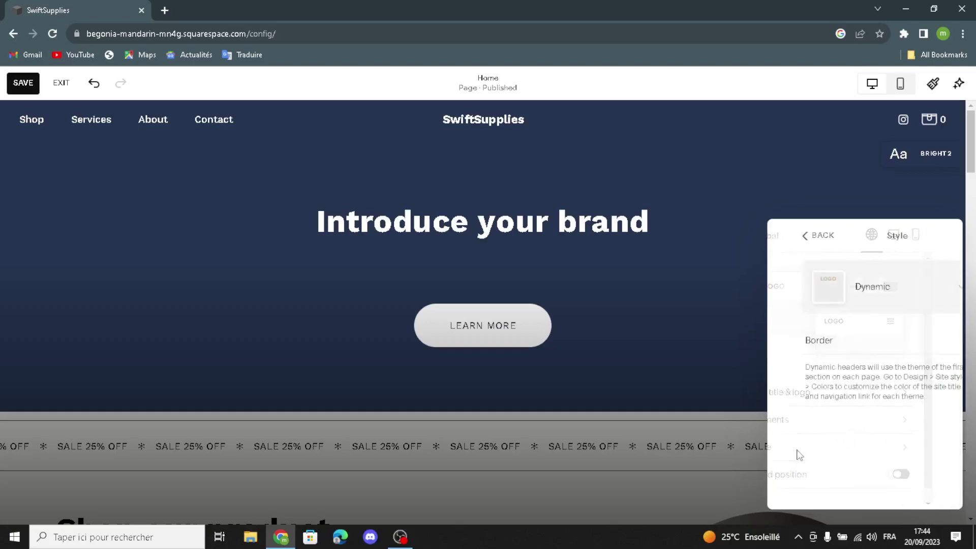
click(861, 287)
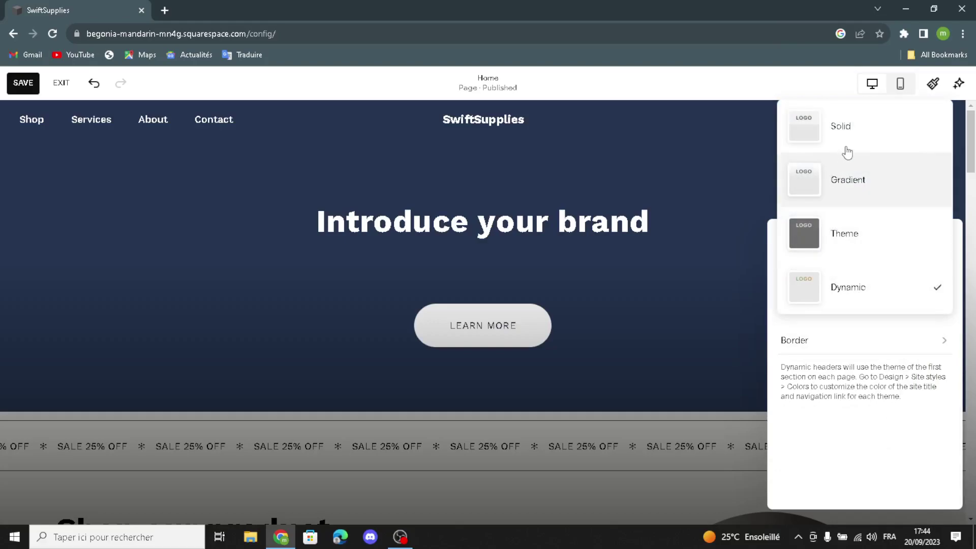
click(811, 387)
click(787, 235)
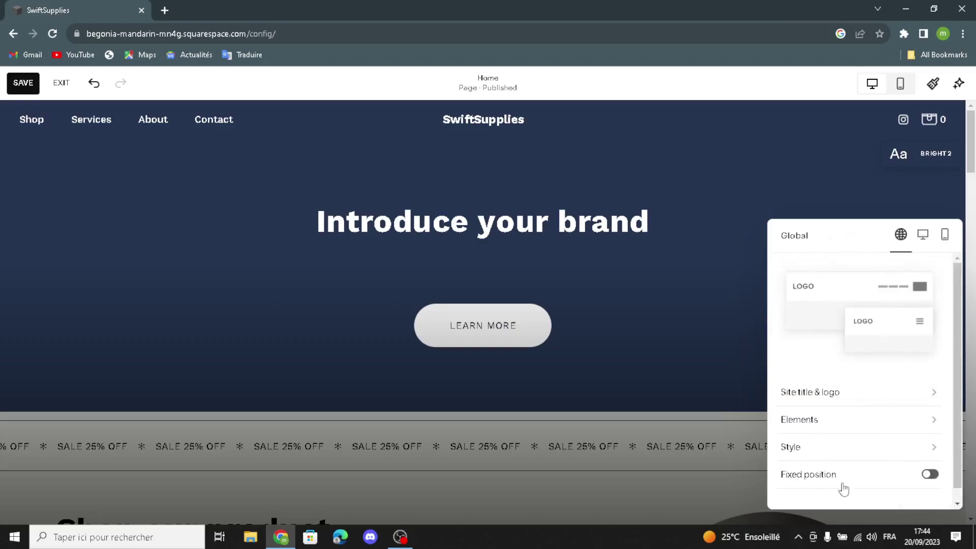
Leave the header settings, browse the section categories available for adding to the home page and close the list
click(723, 155)
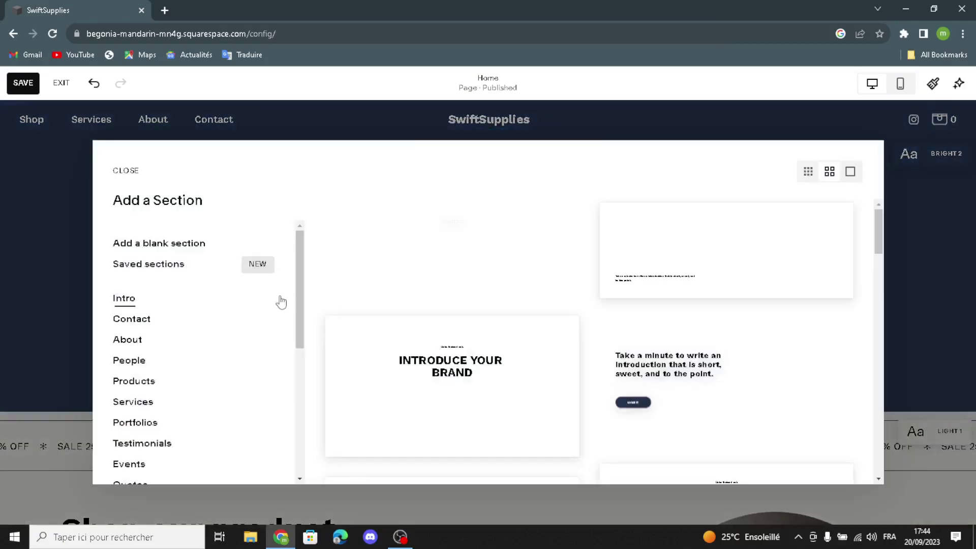
scroll(143, 342, down, 3)
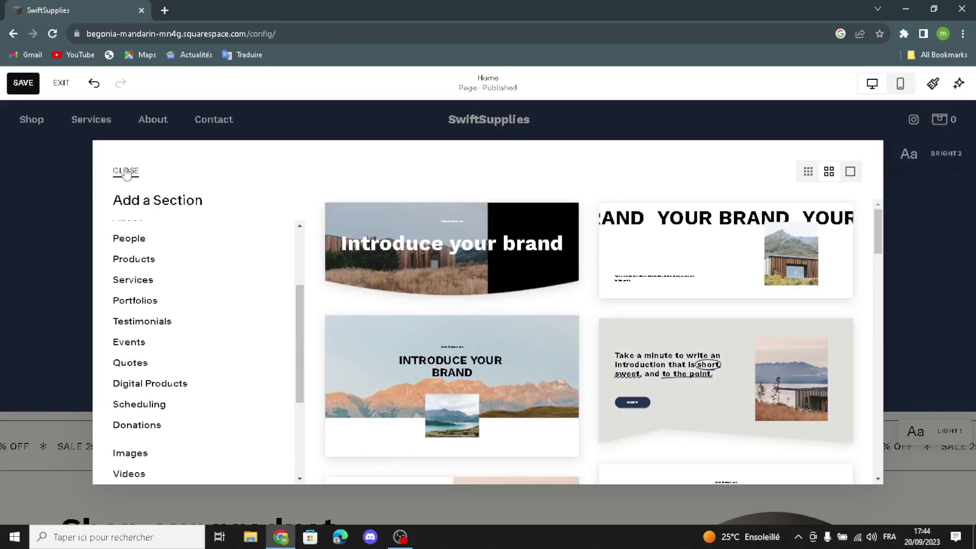
key(Escape)
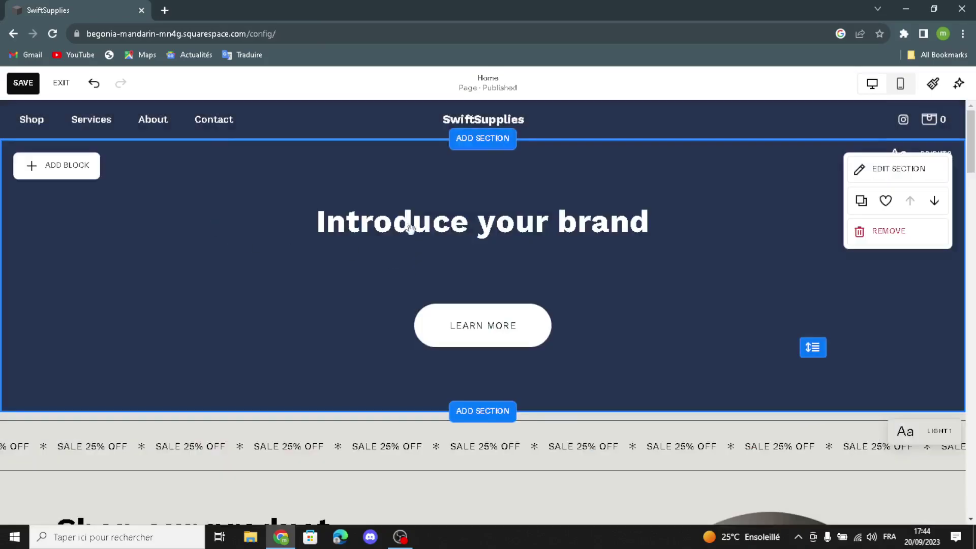
Examine the text formatting and block options of the "Introduce your brand" heading
click(365, 224)
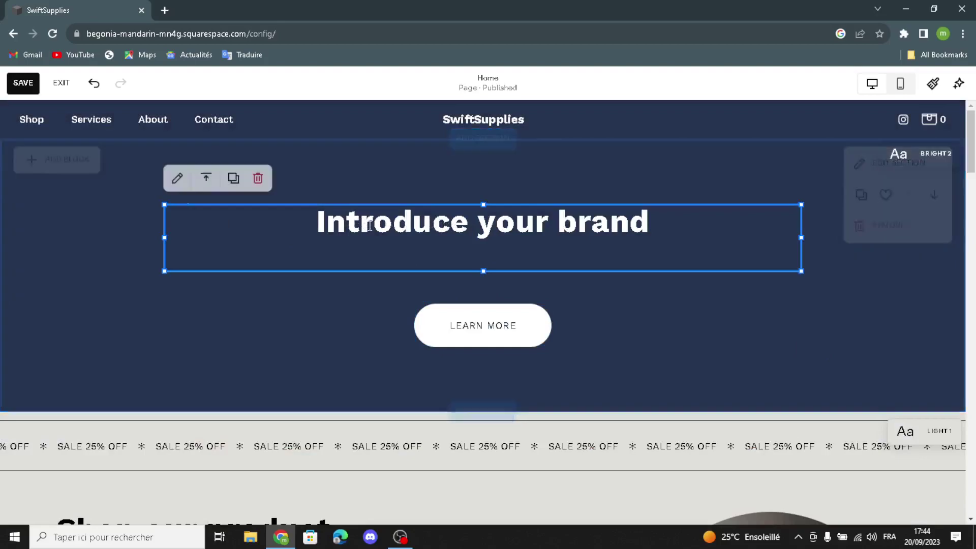
click(179, 179)
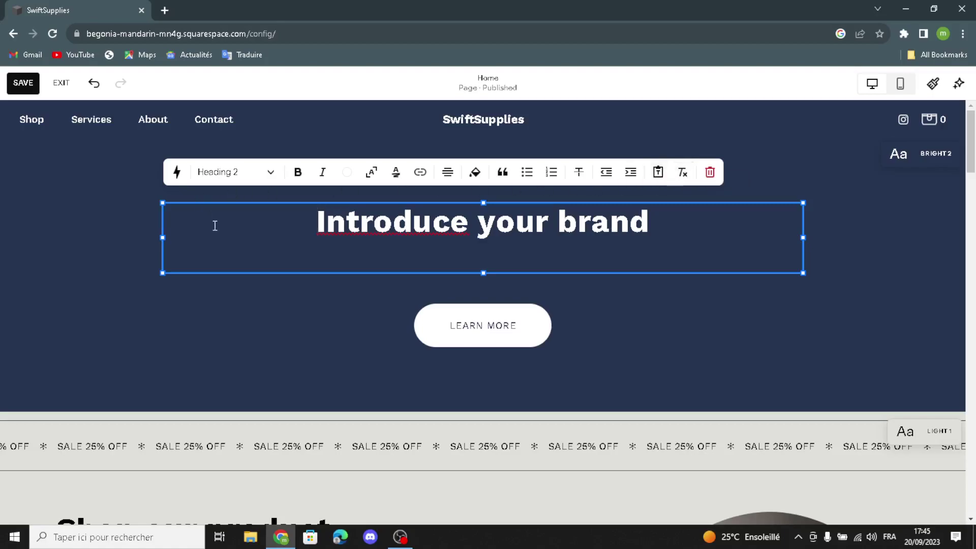
click(103, 220)
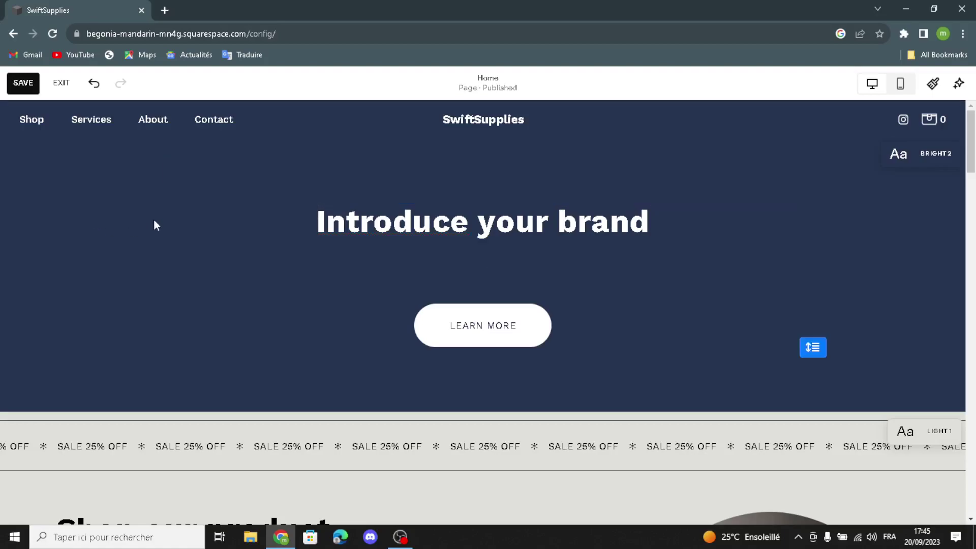
click(329, 231)
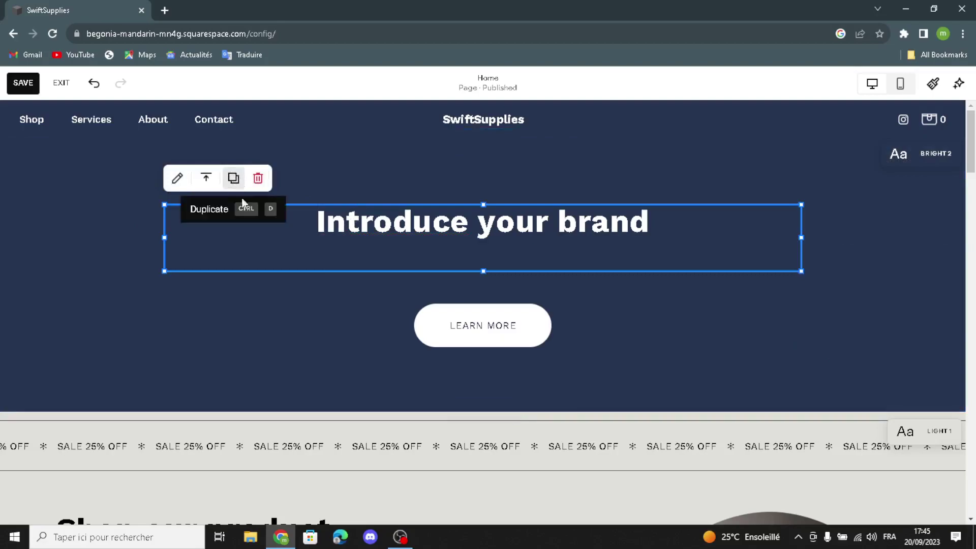
Look through the block types that can be added to the intro section and close the list
click(282, 348)
click(67, 170)
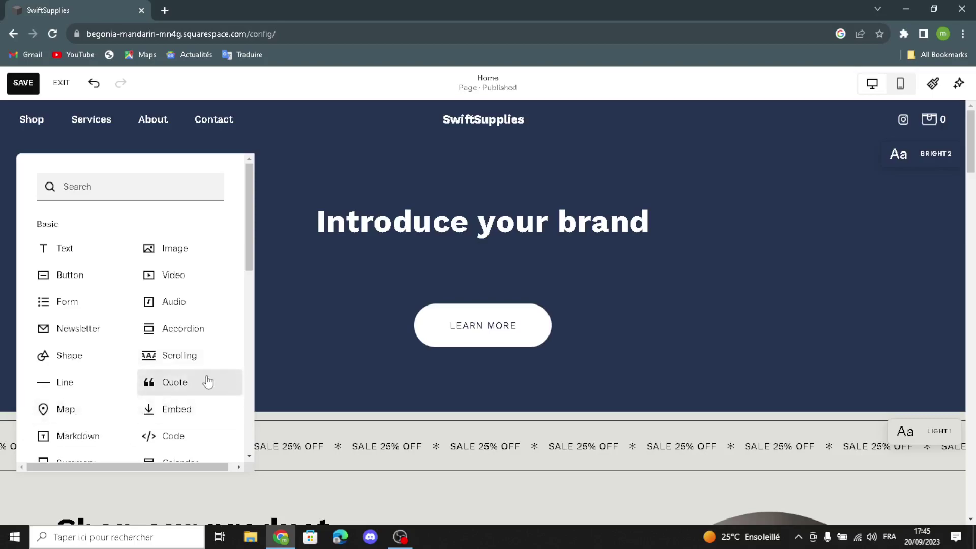
click(288, 361)
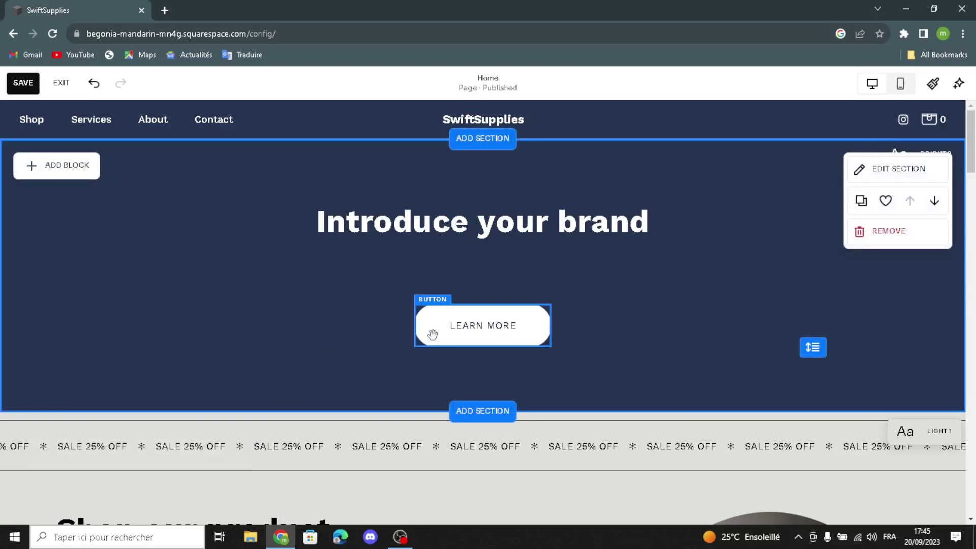
View the Primary, Secondary and Tertiary style choices of the Learn More button
click(473, 317)
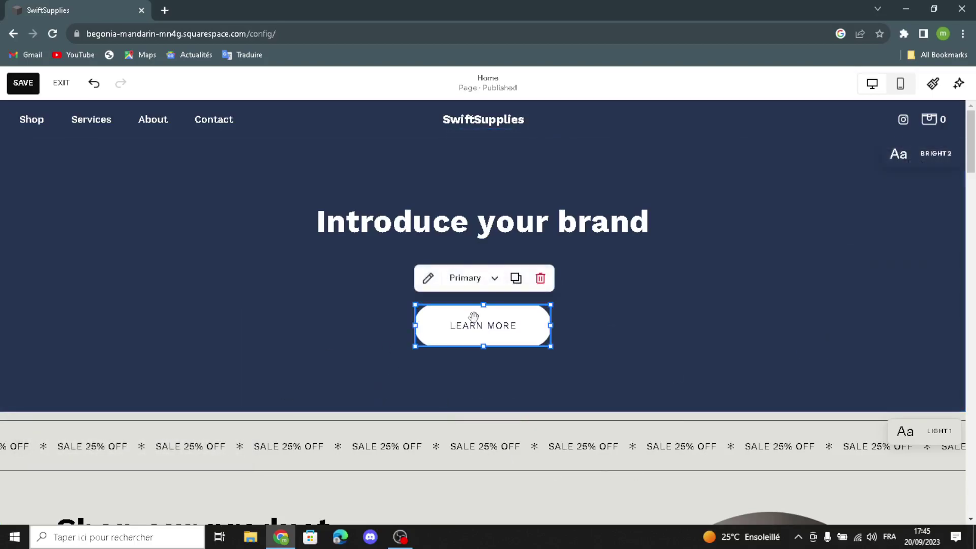
click(468, 283)
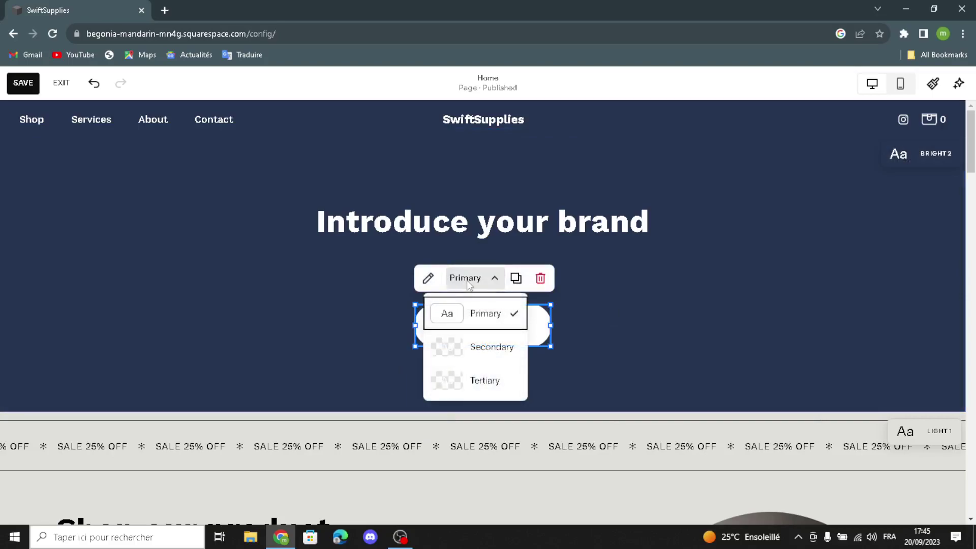
key(Escape)
Review the Learn More button's text, link and design settings, then close its editor
click(462, 321)
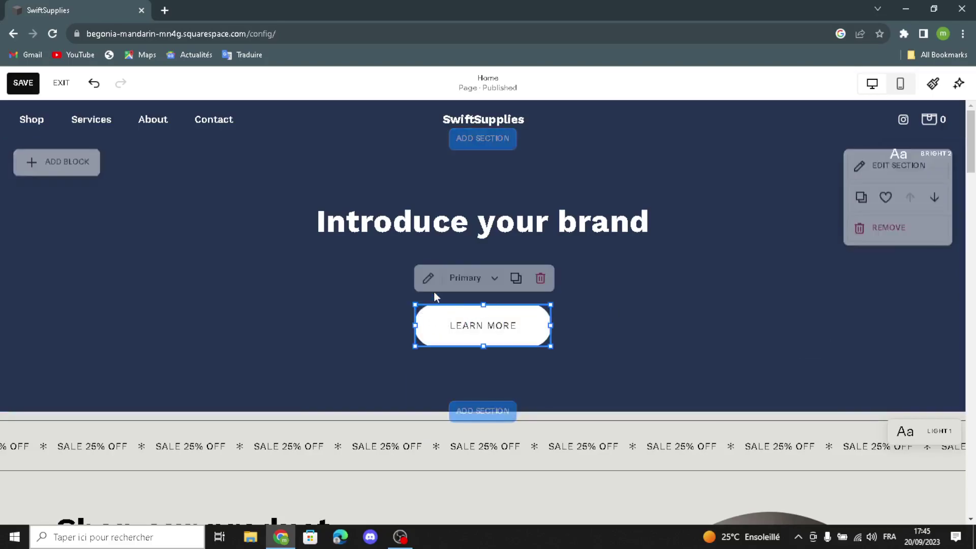
click(429, 280)
drag(624, 302, 579, 305)
key(Right)
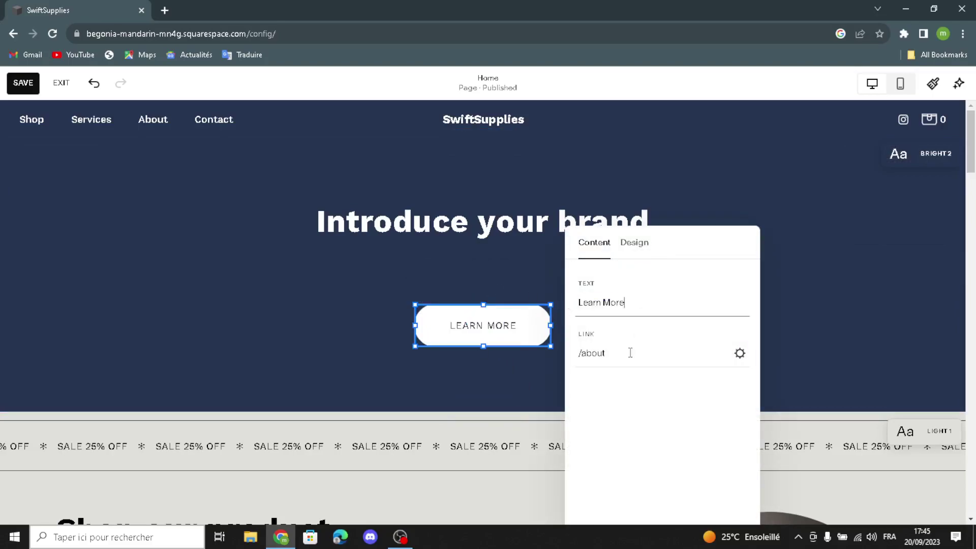
click(635, 243)
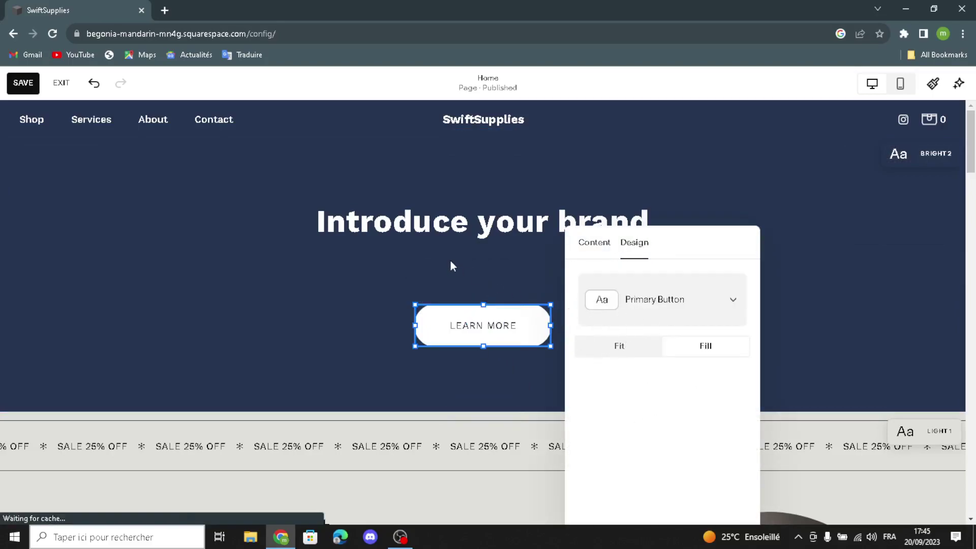
click(471, 328)
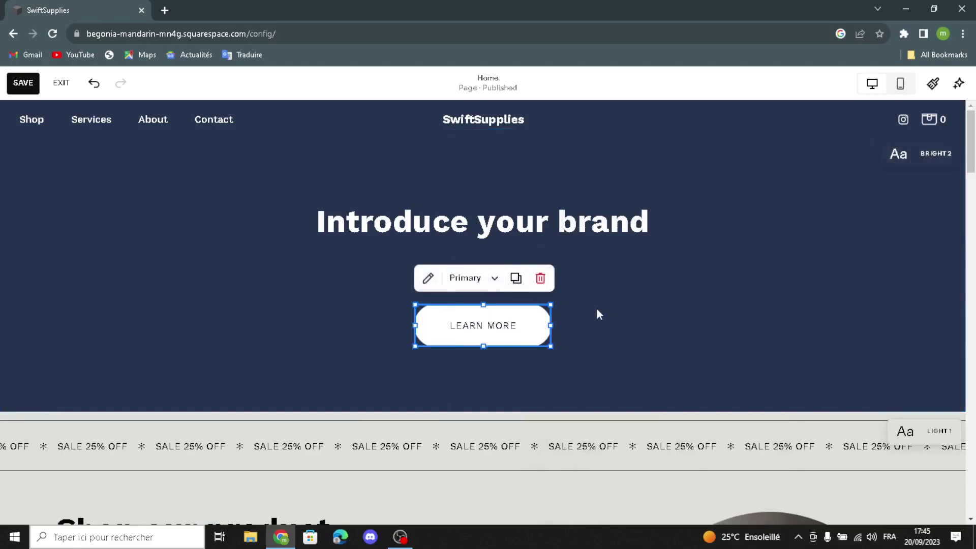
click(593, 330)
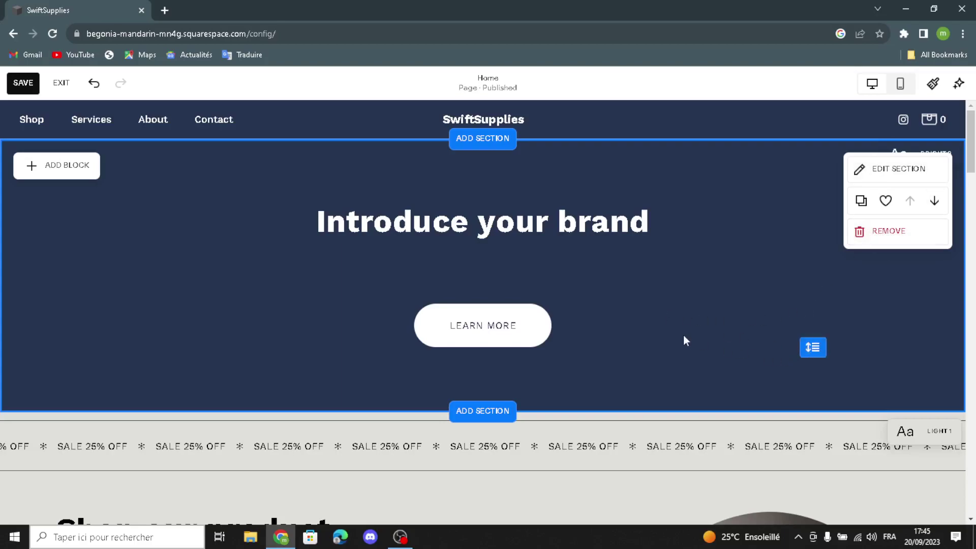
Fill the image block in the "Shop our product" section with the free "office supplies" photo of a white desk with monitor and plants
scroll(685, 341, down, 6)
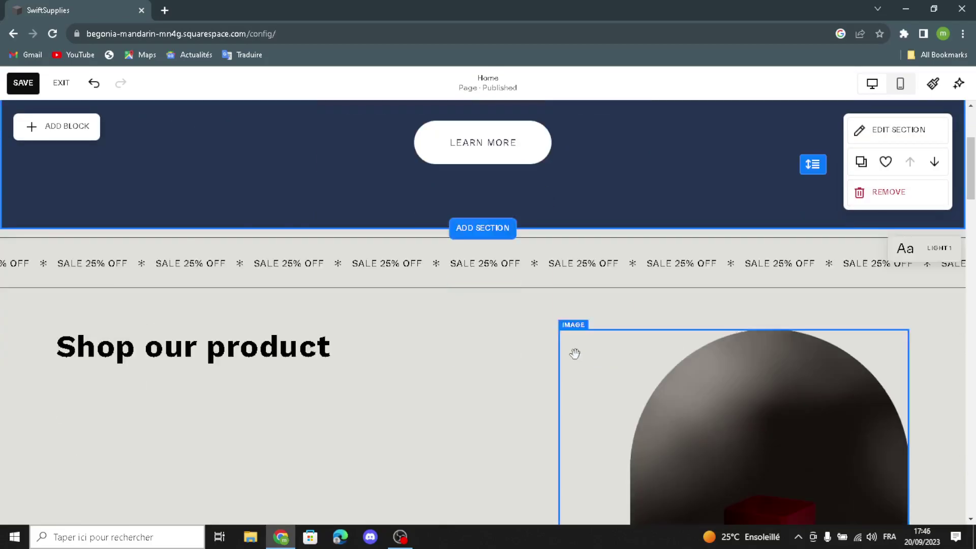
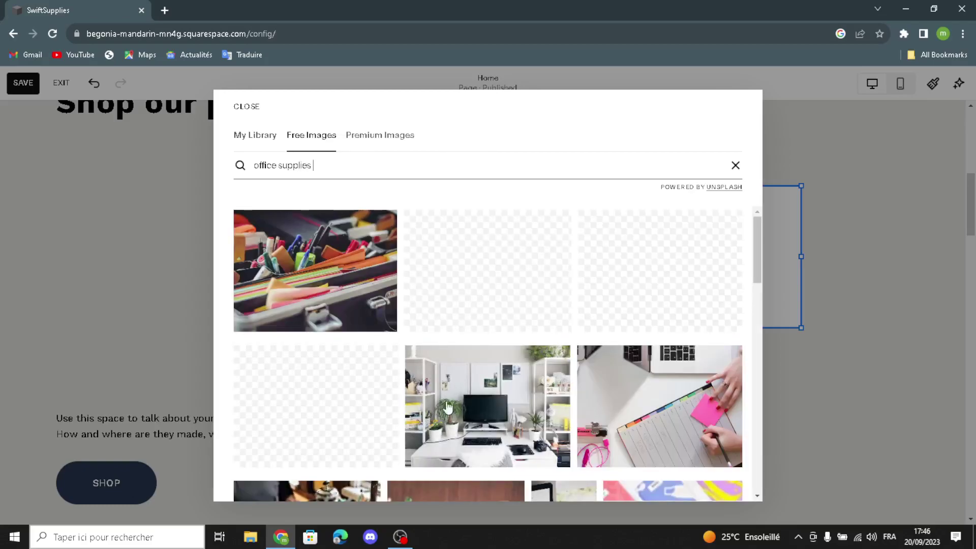
scroll(523, 385, down, 4)
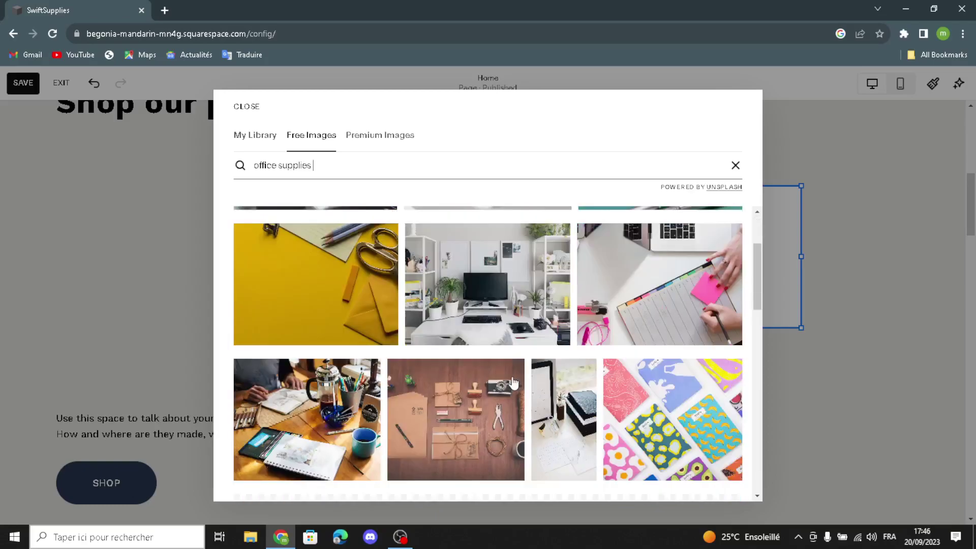
scroll(514, 375, down, 3)
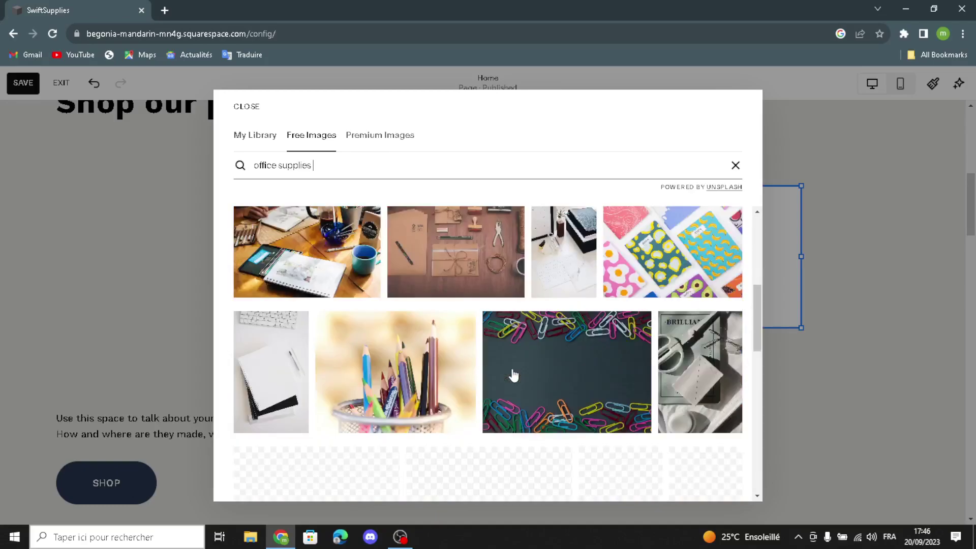
scroll(513, 375, up, 3)
scroll(514, 375, down, 6)
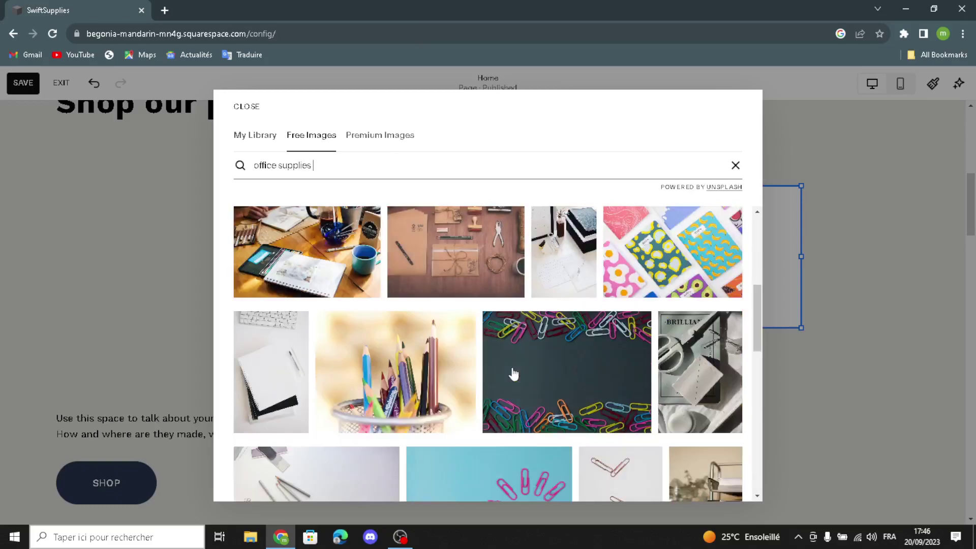
scroll(514, 374, down, 3)
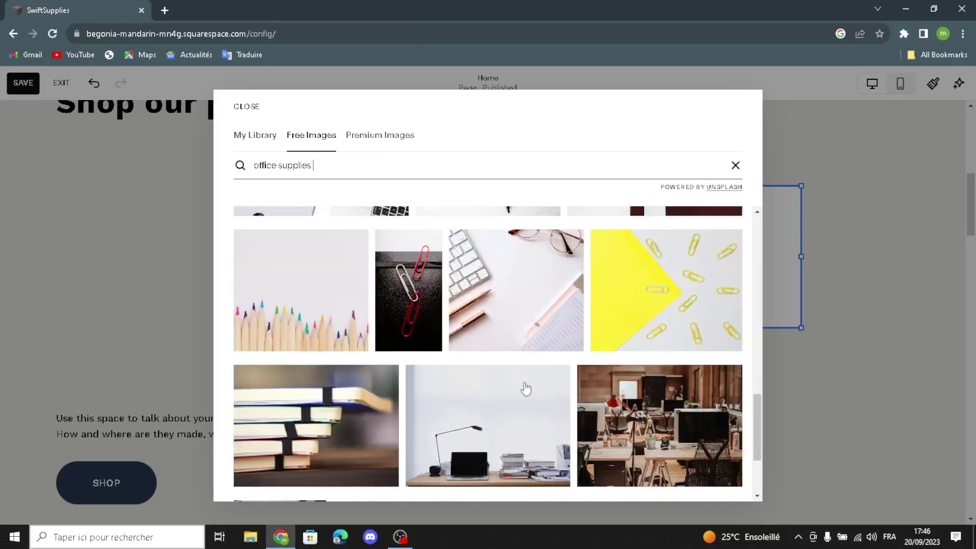
scroll(512, 394, down, 3)
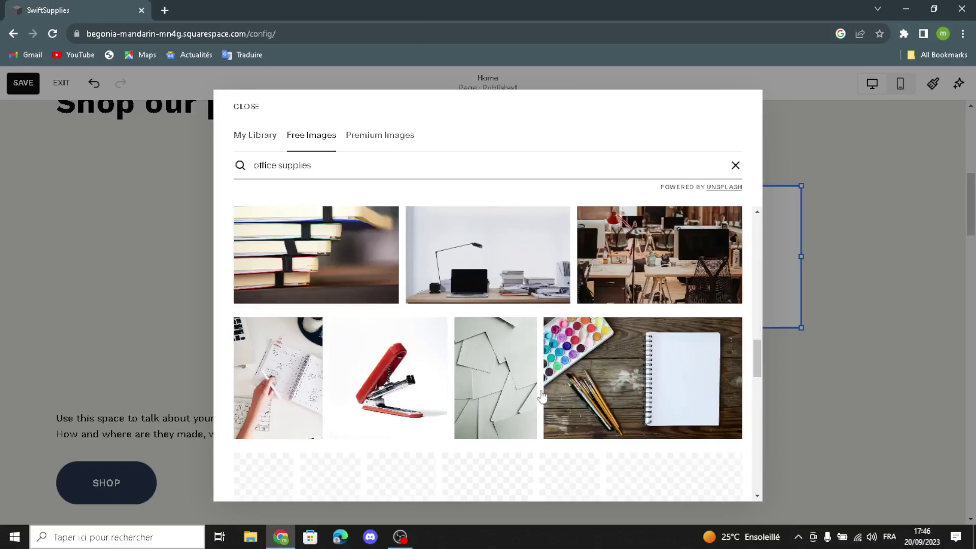
scroll(516, 356, up, 8)
scroll(520, 333, up, 5)
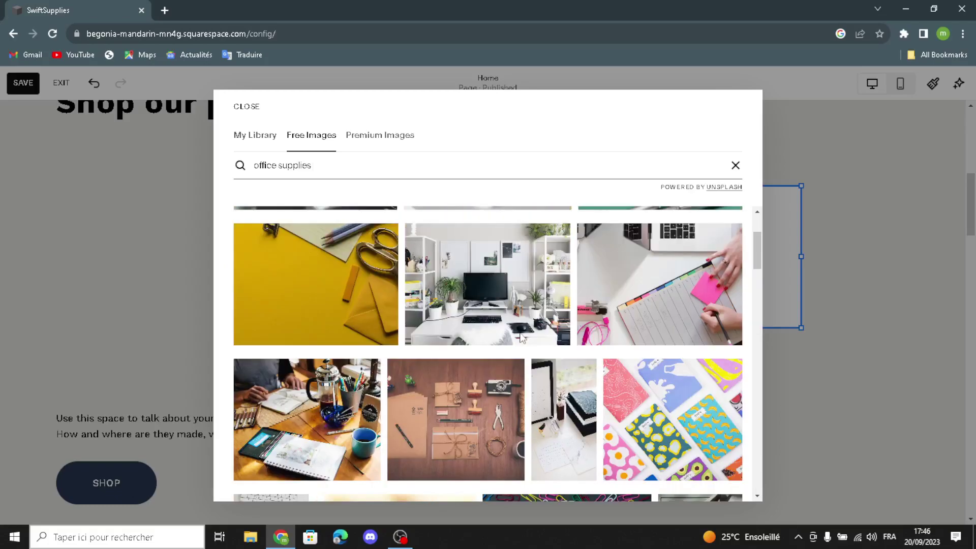
click(518, 299)
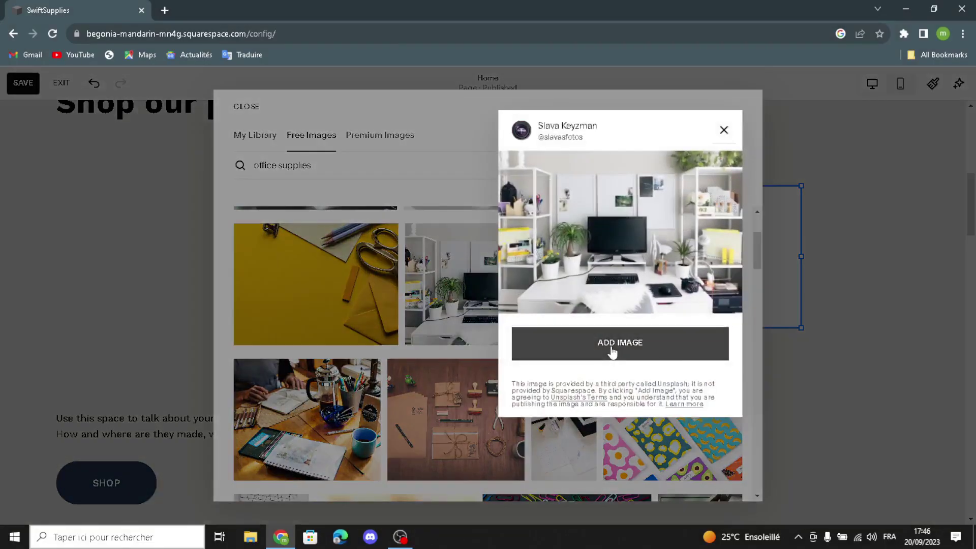
click(624, 356)
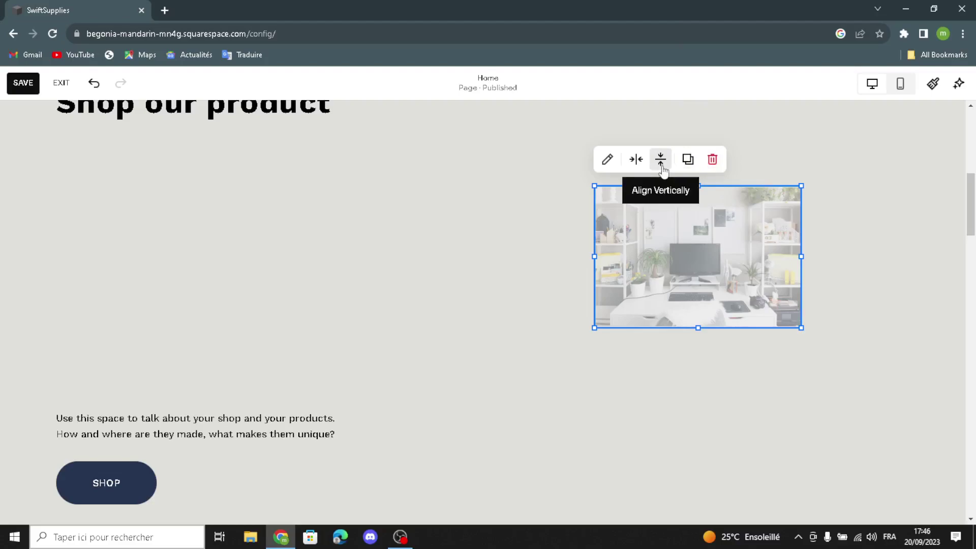
Enlarge the desk photo and reposition it beside the "Shop our product" heading and text, within the section's layout grid
click(636, 160)
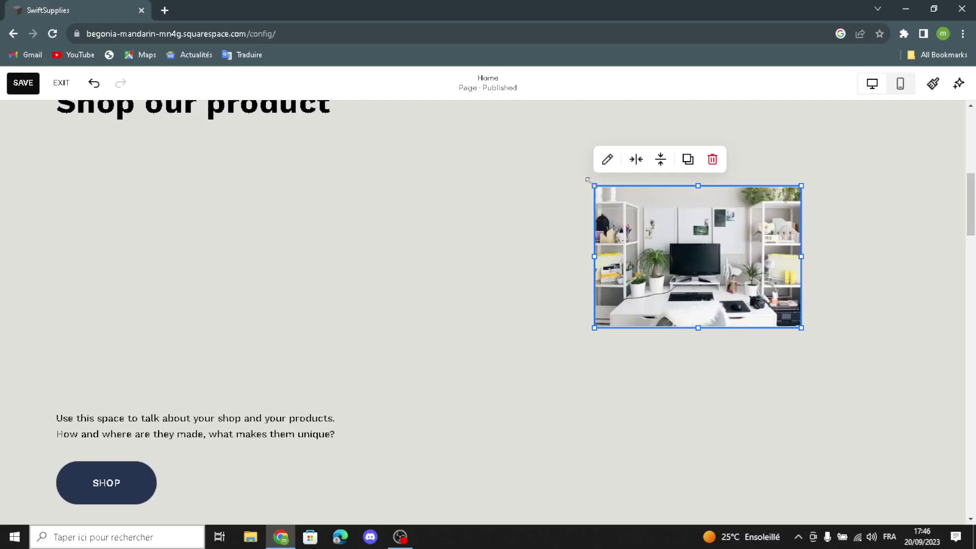
drag(537, 166, 447, 188)
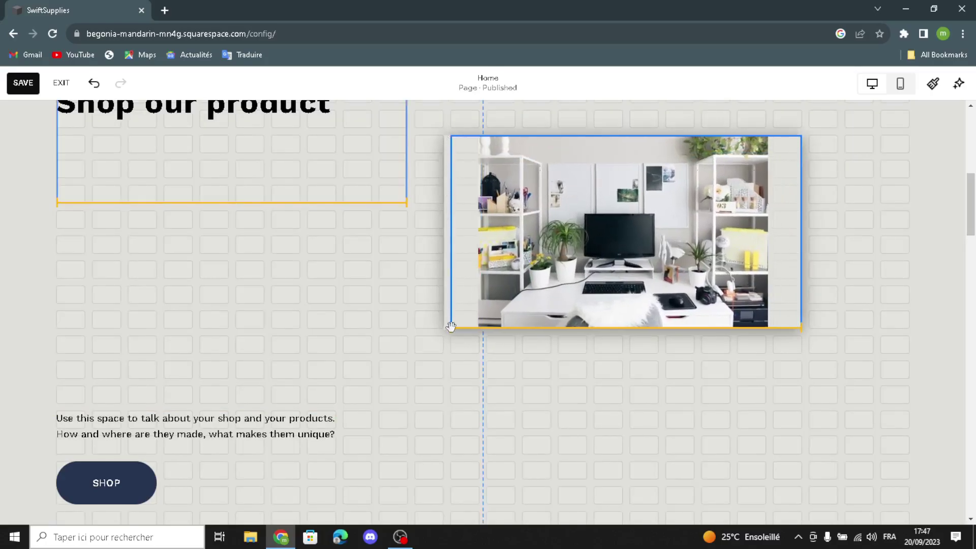
drag(451, 326, 449, 329)
drag(428, 362, 381, 458)
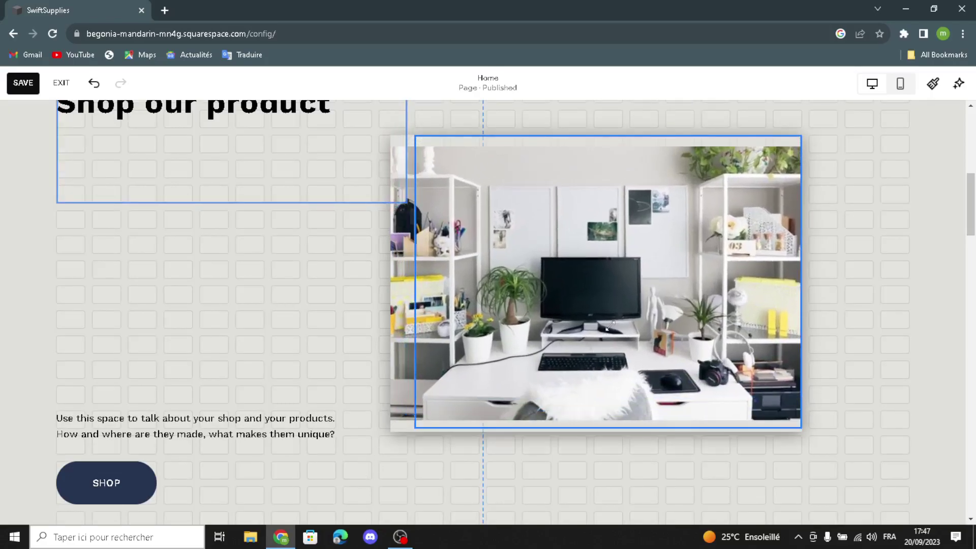
drag(602, 279, 566, 272)
mouse_move(665, 252)
mouse_down()
mouse_move(720, 245)
mouse_move(746, 229)
mouse_move(664, 261)
mouse_up()
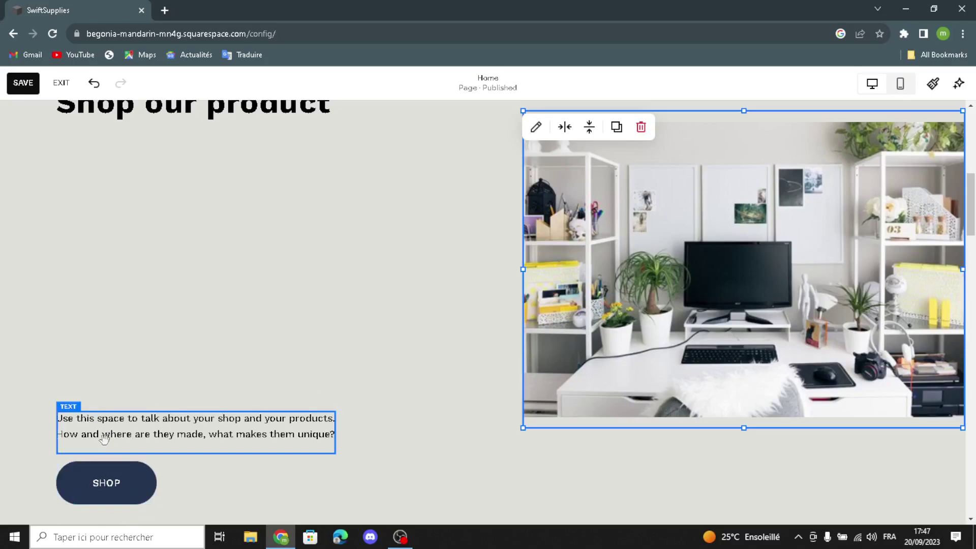
drag(686, 264, 621, 269)
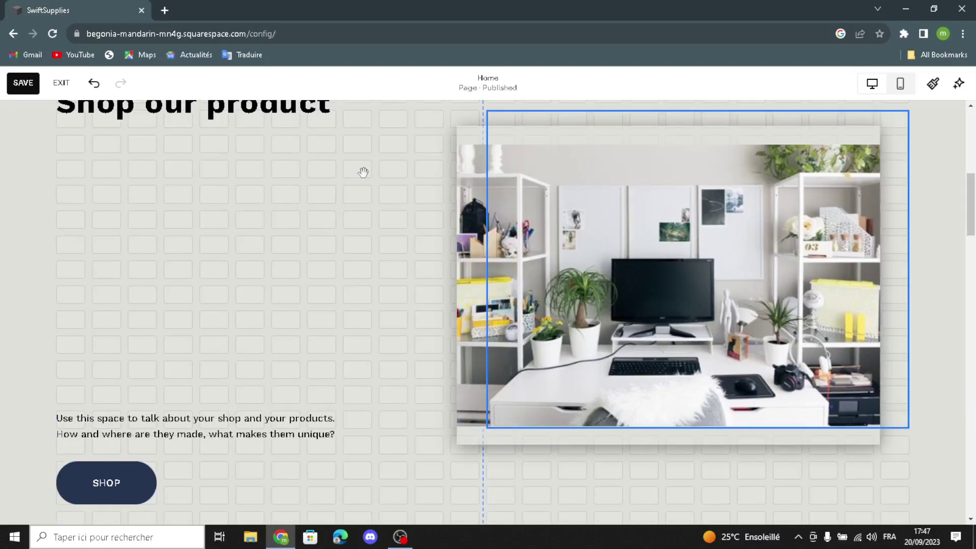
Review the Services and "More about our brand" sections further down the home page and save the page changes
scroll(338, 254, down, 5)
scroll(338, 255, down, 7)
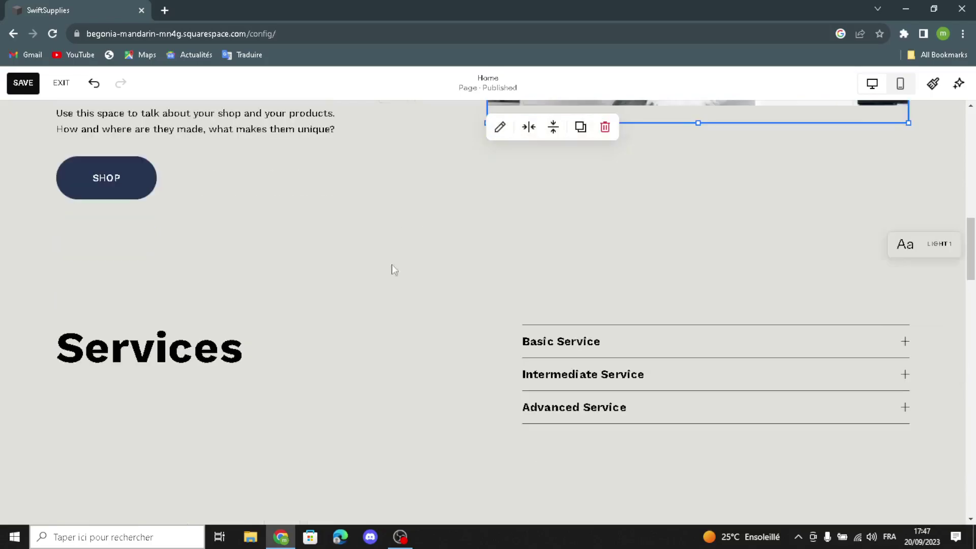
scroll(458, 292, down, 8)
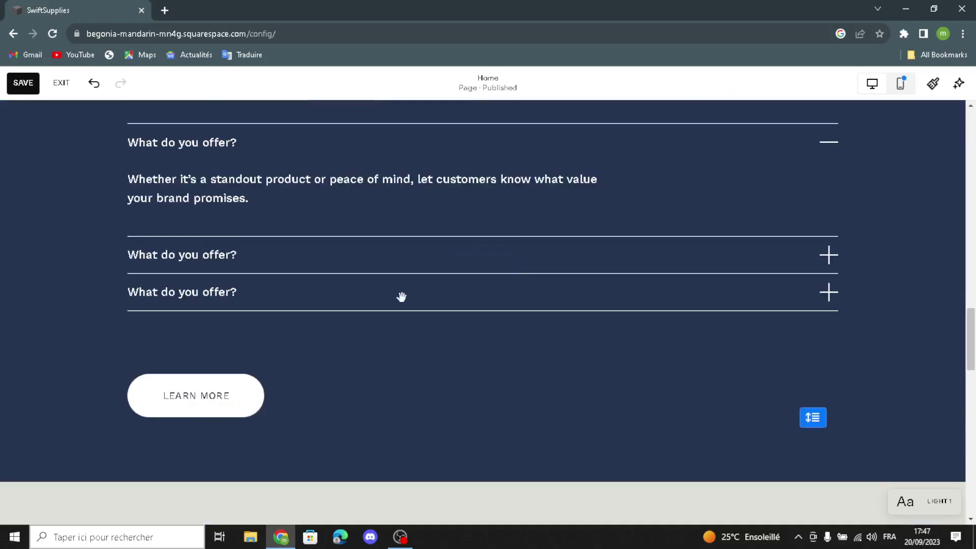
scroll(370, 316, up, 3)
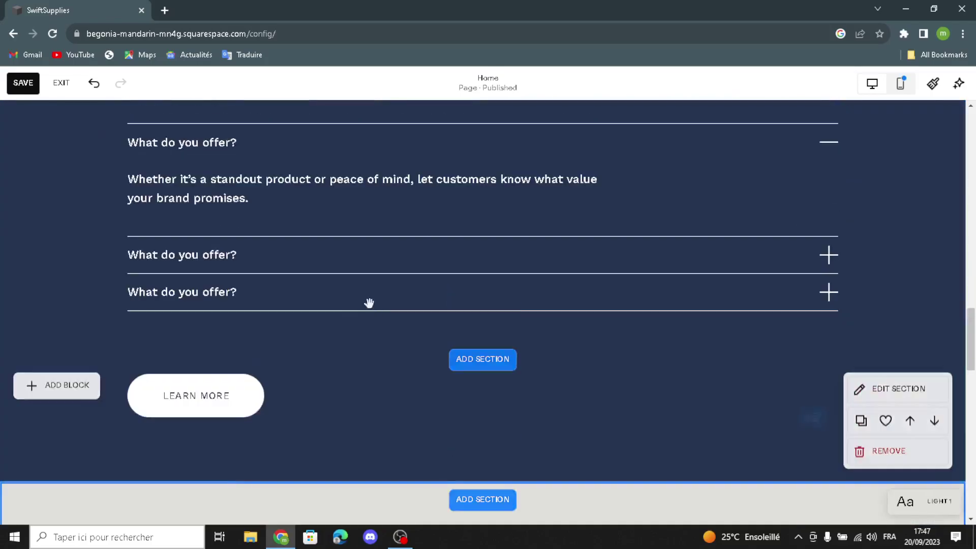
click(21, 86)
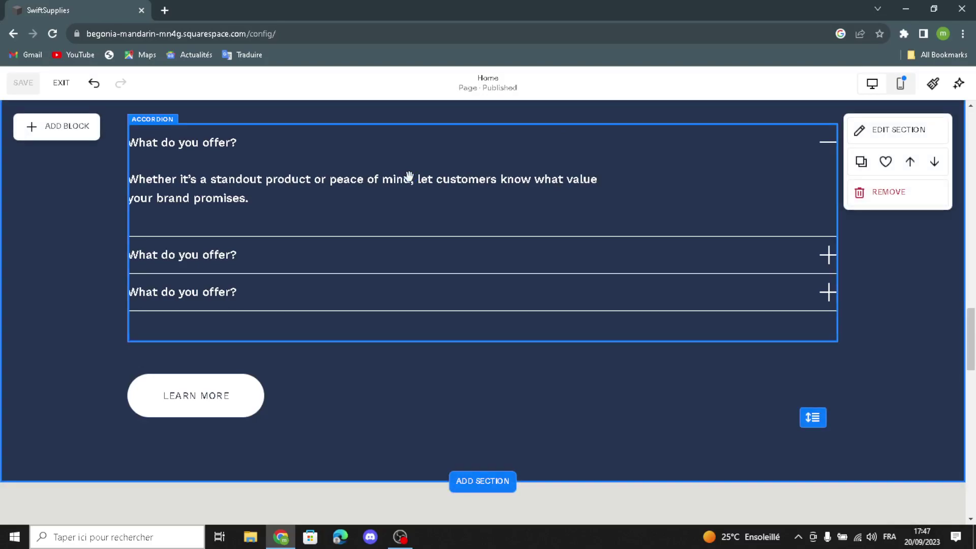
scroll(347, 215, up, 5)
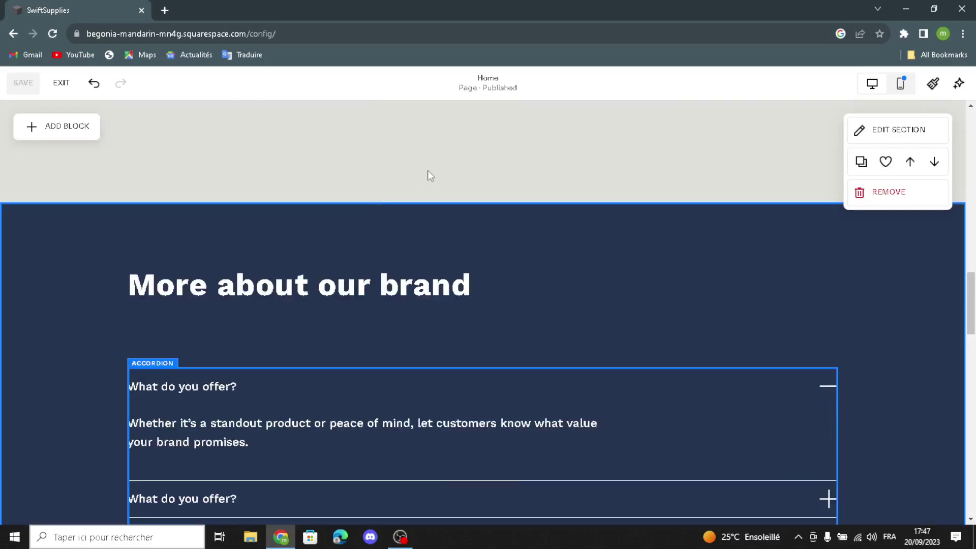